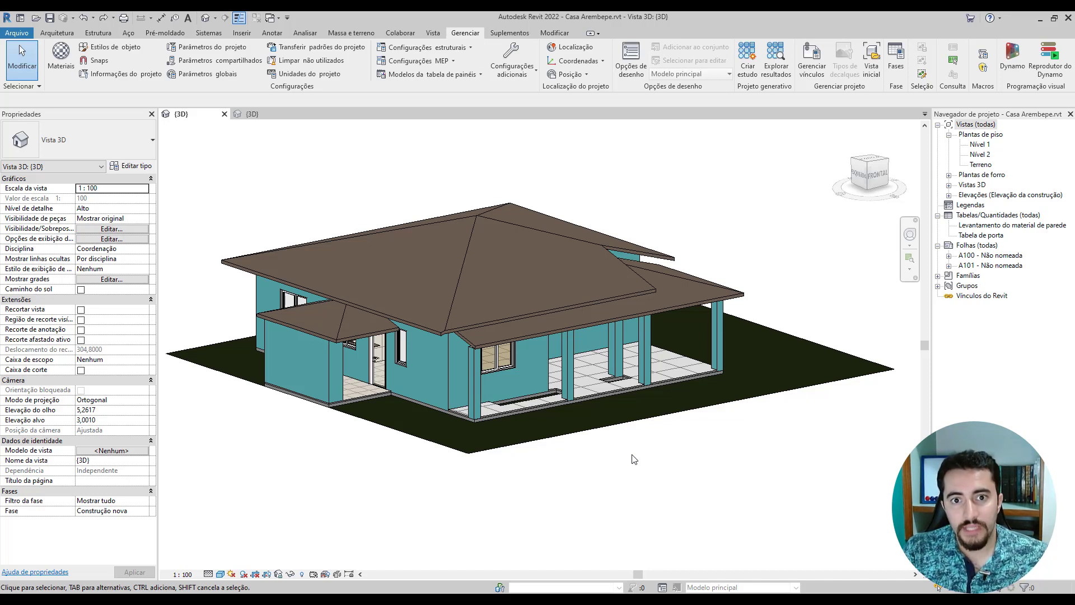
# Step: Switch to the Quiosque meu Pai project and copy the bar stool closest to the kiosk's front column
pyautogui.click(252, 115)
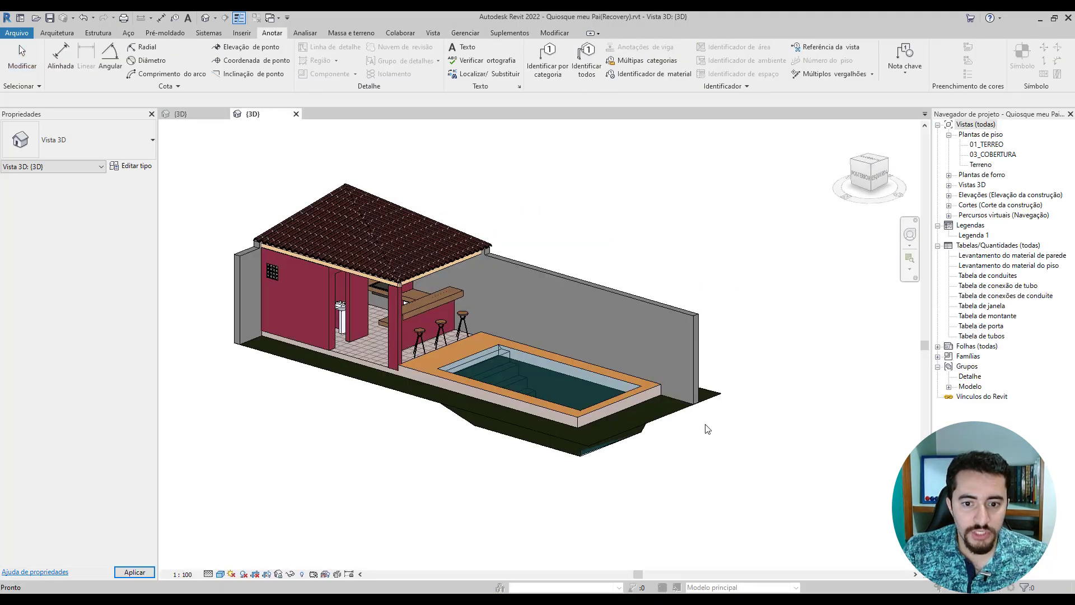
pyautogui.click(634, 207)
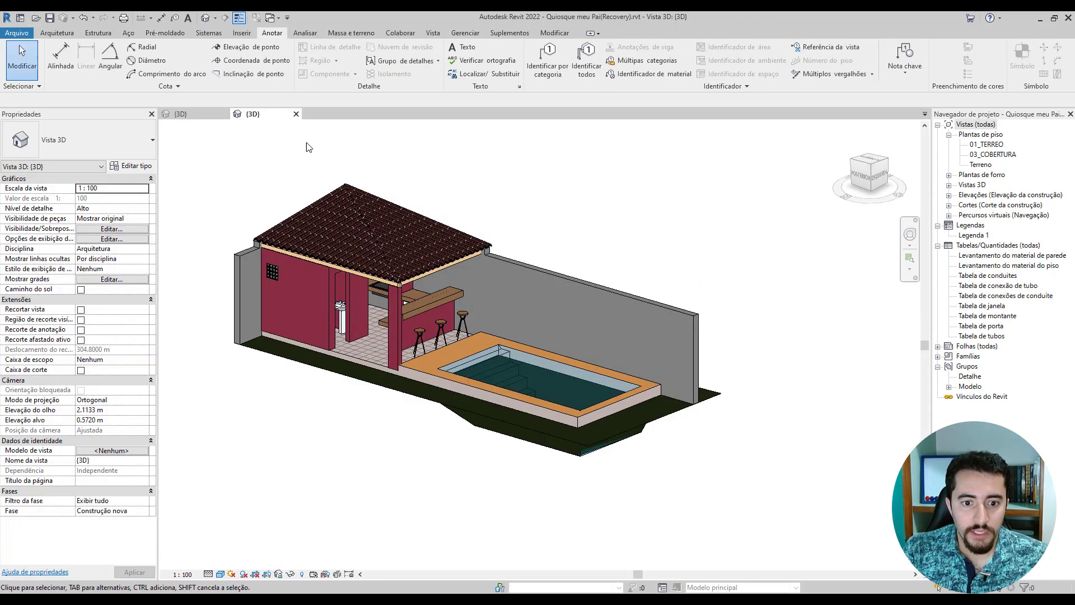
pyautogui.moveTo(614, 408); pyautogui.dragTo(698, 425, button='middle')
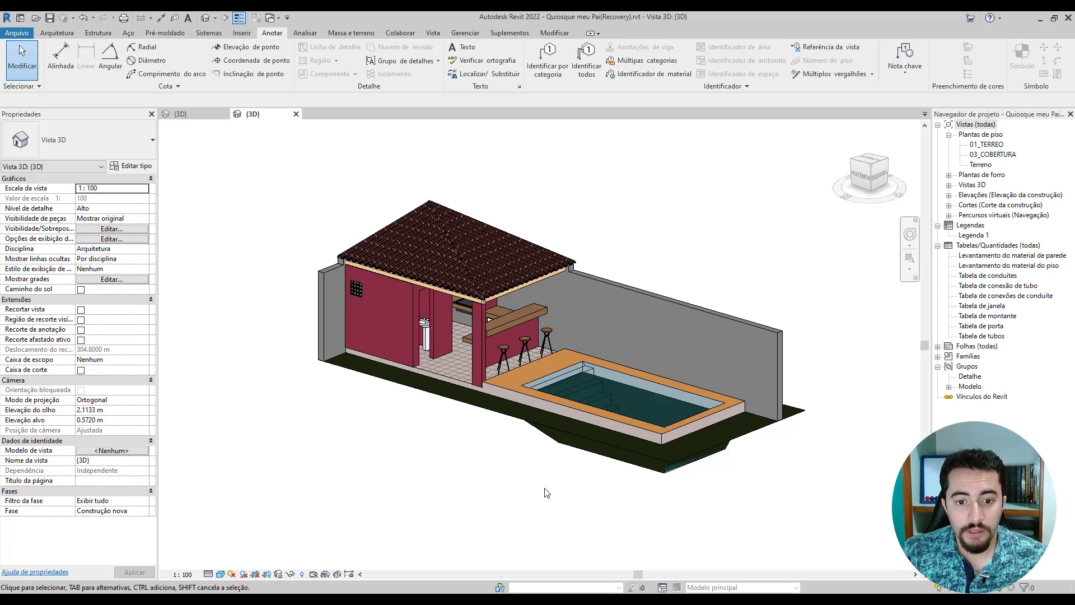
pyautogui.scroll(3, 559, 396)
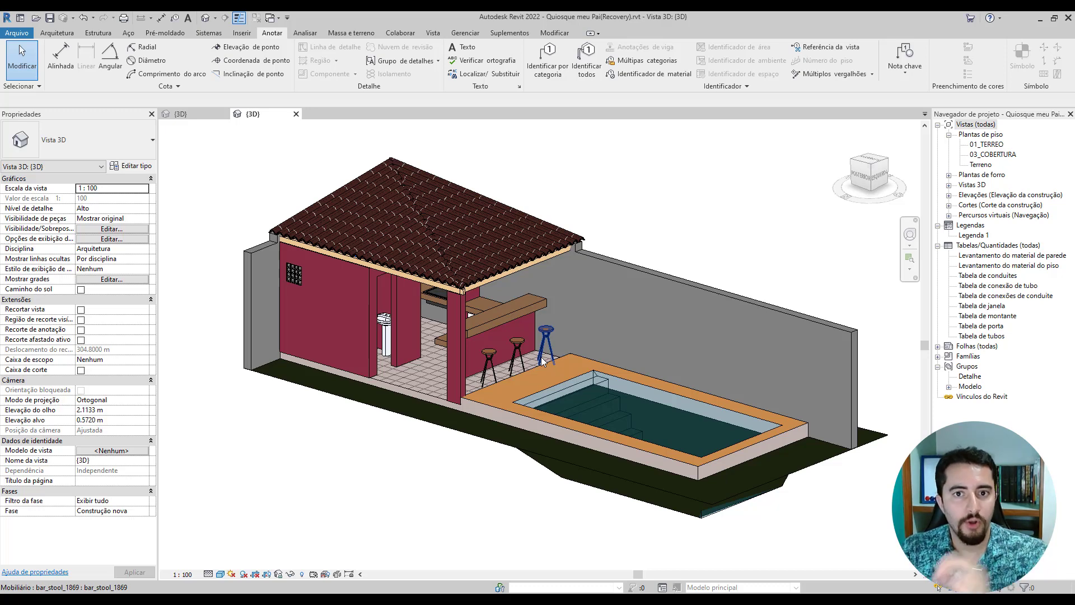
pyautogui.click(555, 33)
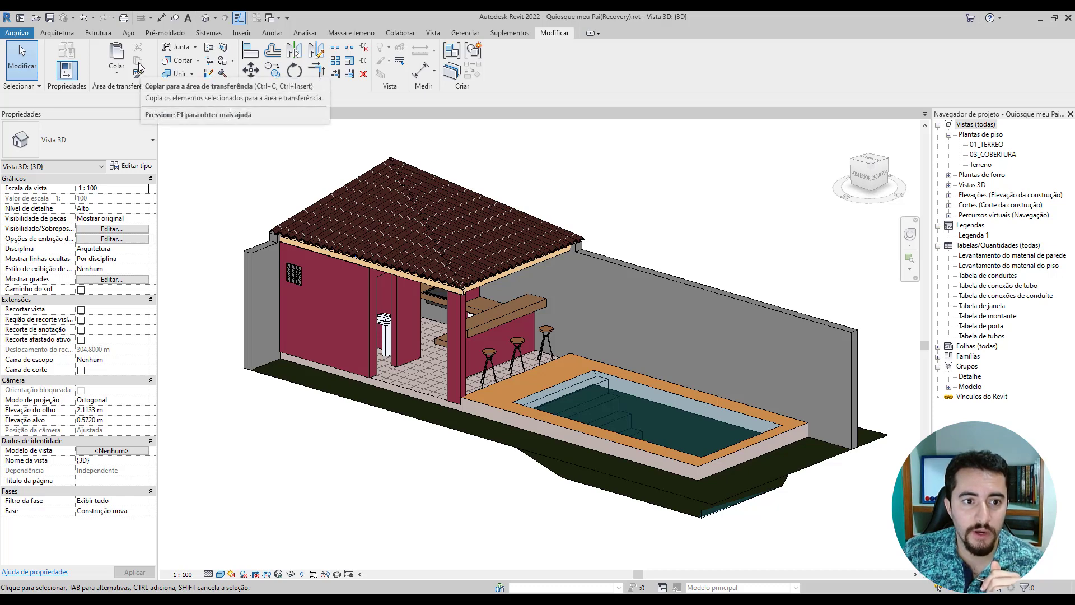
pyautogui.click(492, 363)
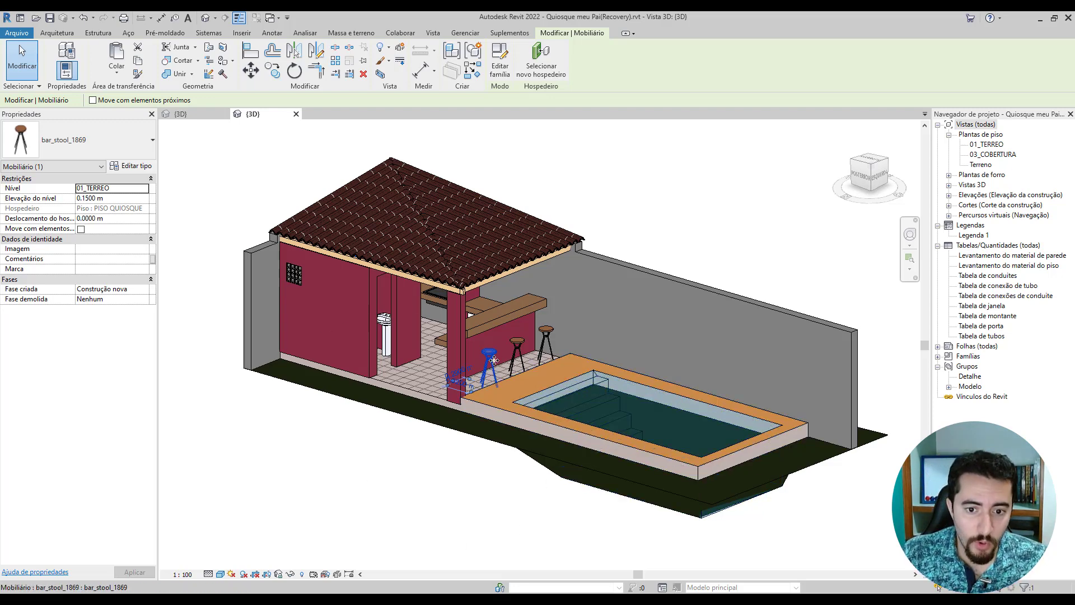
# Step: Paste the bar stool onto the veranda floor of the Casa Arembepe house, accepting the duplicate types and dismissing the save reminder
pyautogui.click(196, 119)
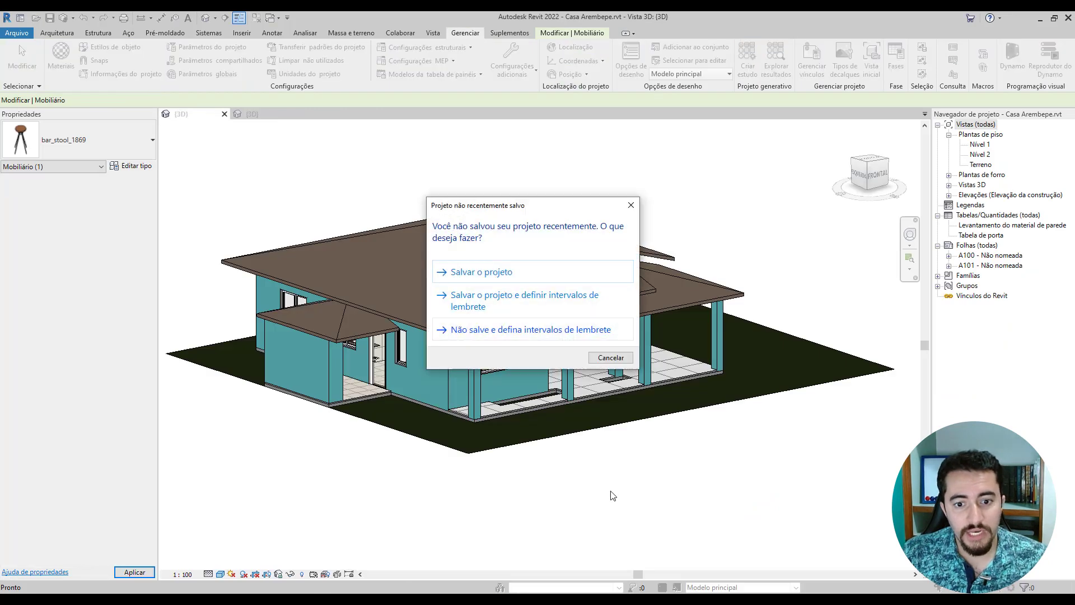
pyautogui.click(630, 207)
pyautogui.click(654, 365)
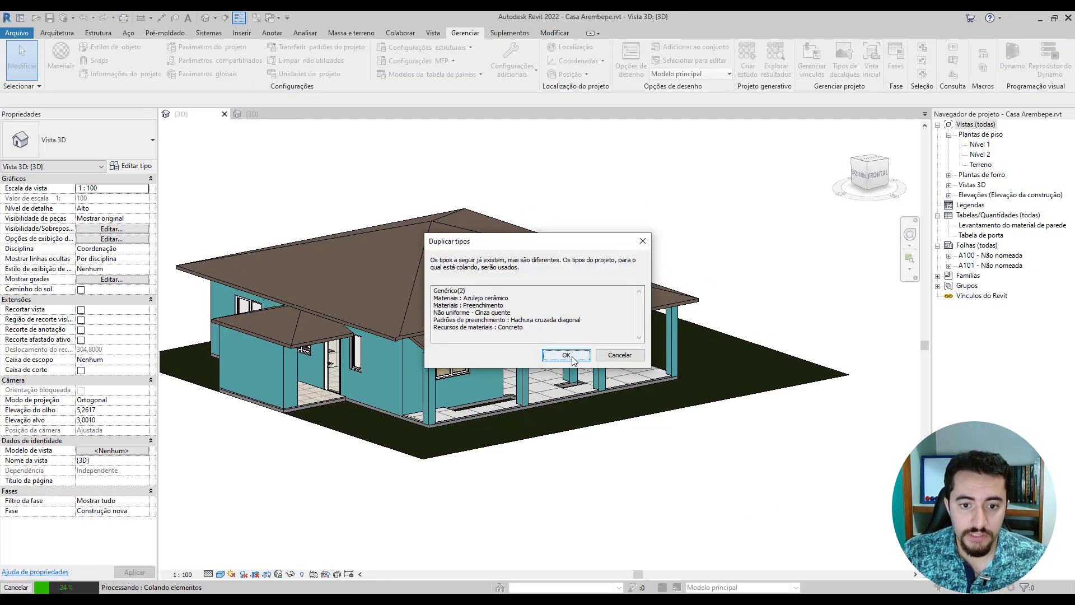
pyautogui.click(566, 356)
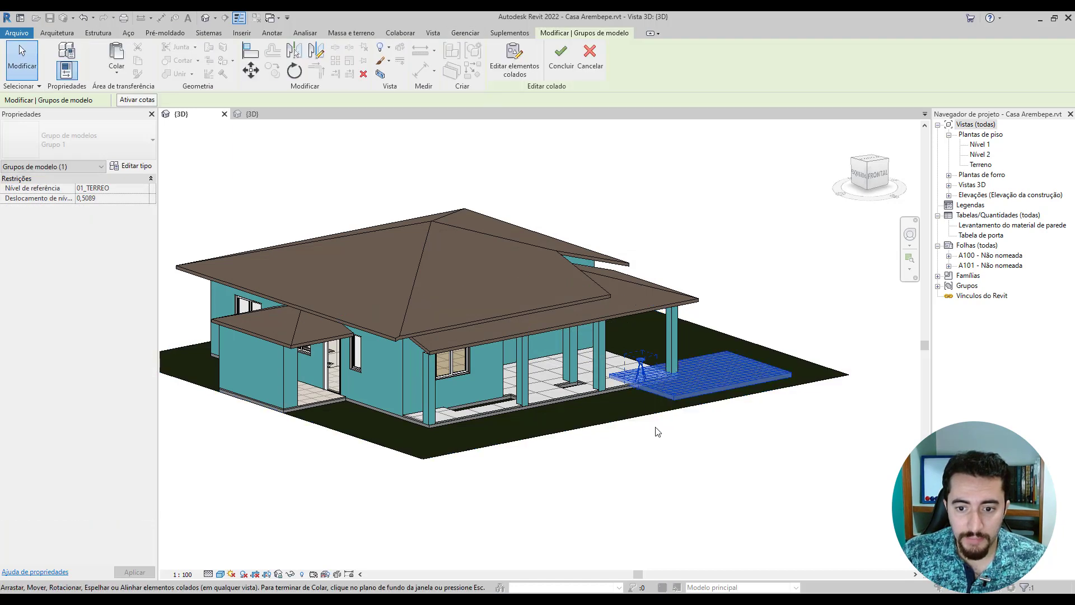
pyautogui.click(662, 436)
# Step: Examine the pasted bar stool and its placement on the veranda floor between the columns
pyautogui.scroll(3, 660, 393)
pyautogui.click(644, 380)
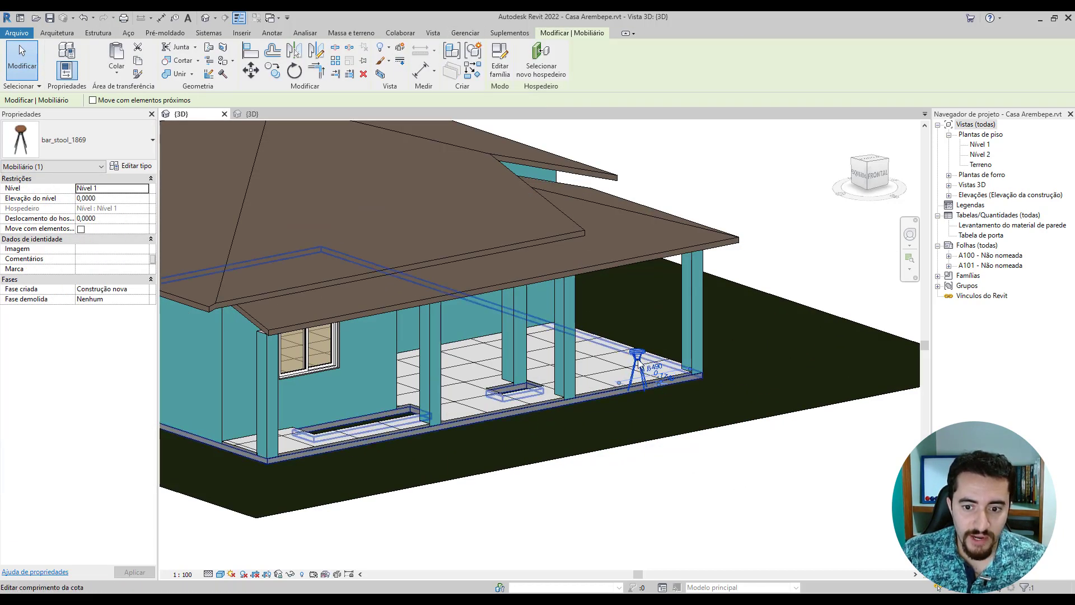
pyautogui.press('Escape')
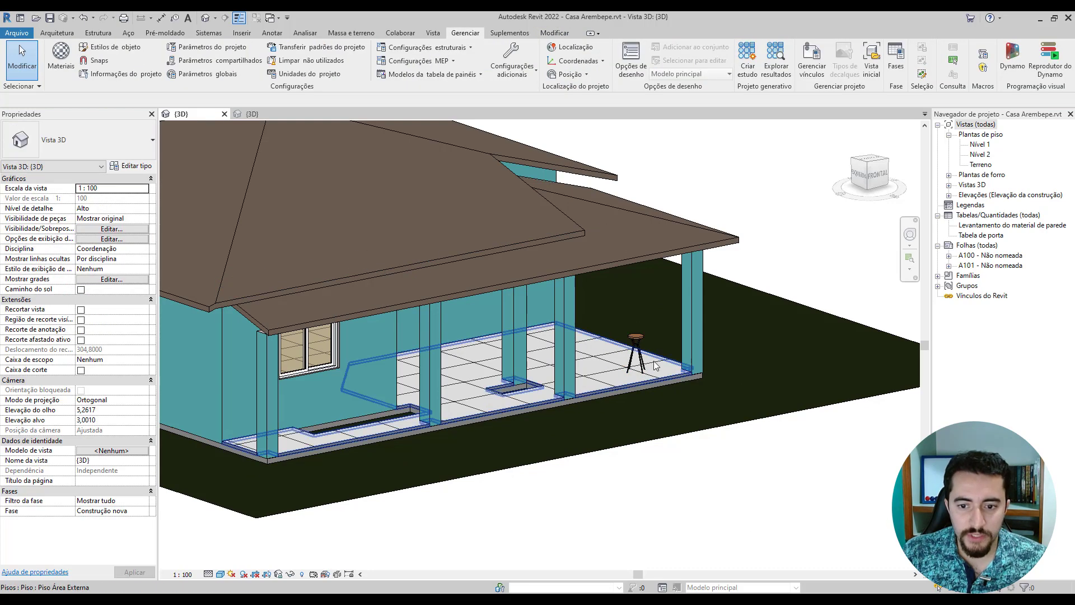
pyautogui.click(654, 364)
pyautogui.click(639, 352)
pyautogui.scroll(5, 646, 339)
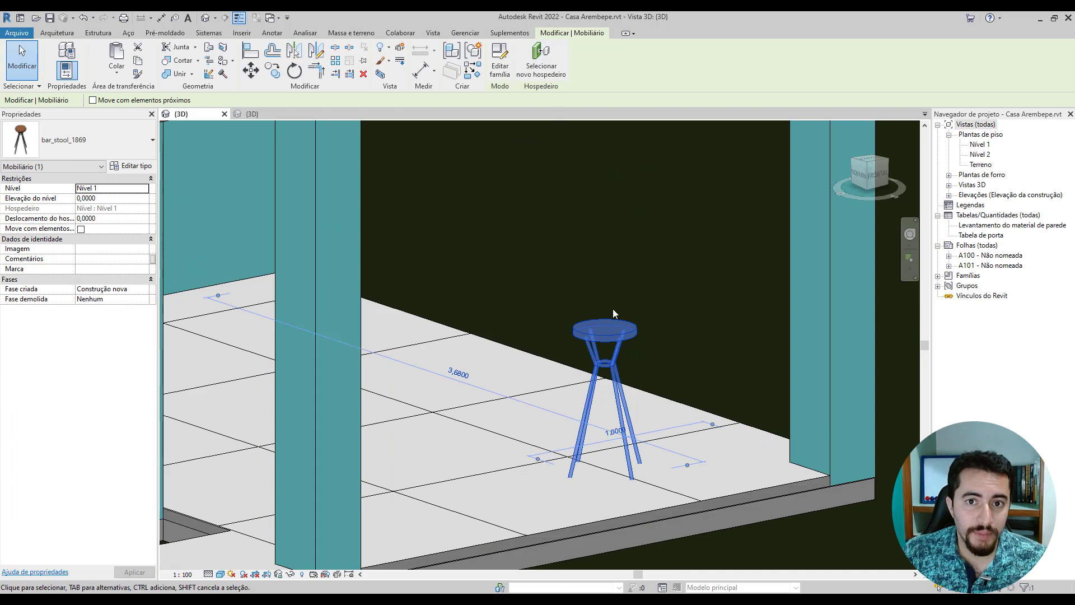
pyautogui.scroll(-6, 612, 308)
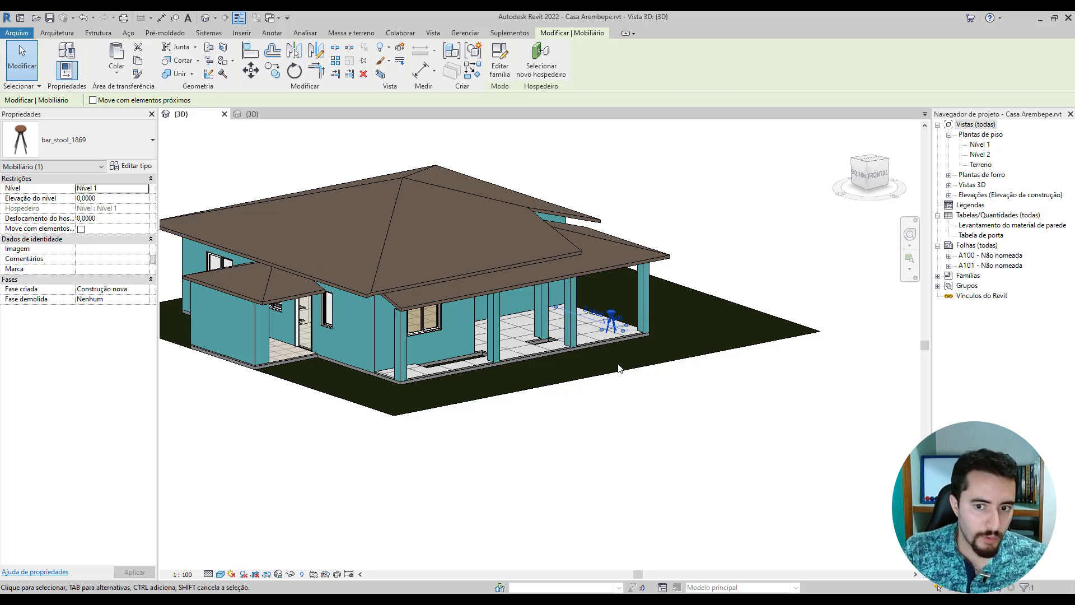
pyautogui.moveTo(730, 442); pyautogui.dragTo(630, 314)
pyautogui.moveTo(689, 432); pyautogui.dragTo(606, 320)
pyautogui.press('Escape')
pyautogui.scroll(6, 606, 320)
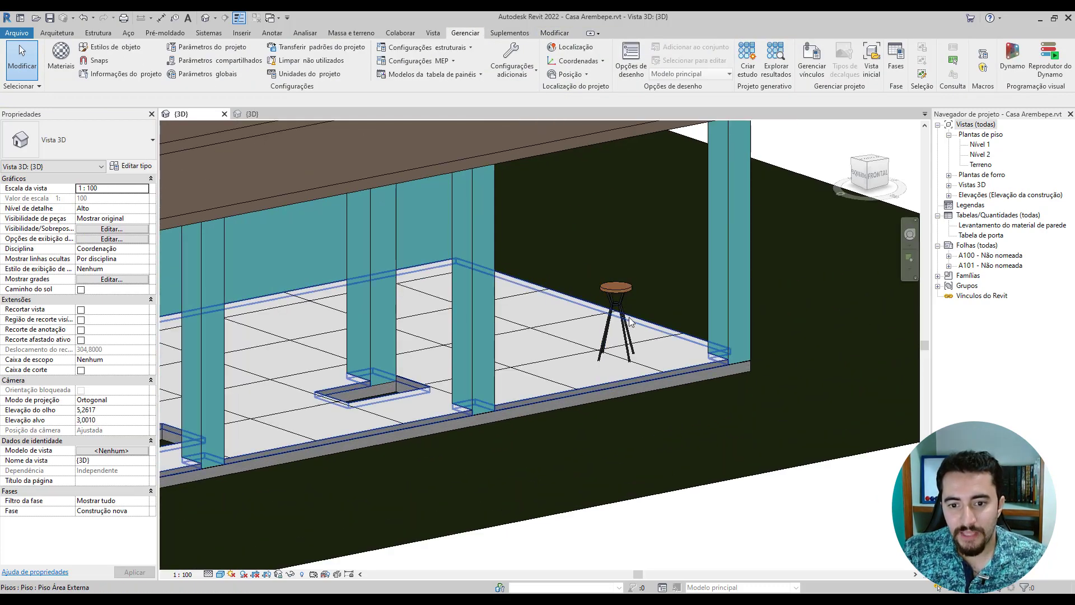
pyautogui.click(633, 357)
pyautogui.scroll(-5, 633, 358)
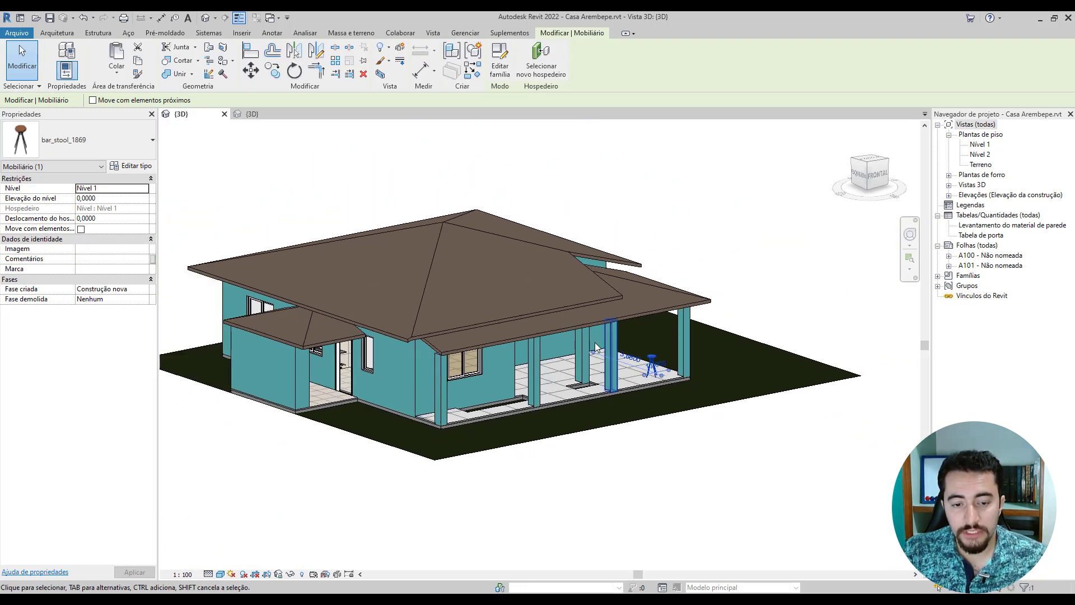
pyautogui.scroll(-3, 651, 345)
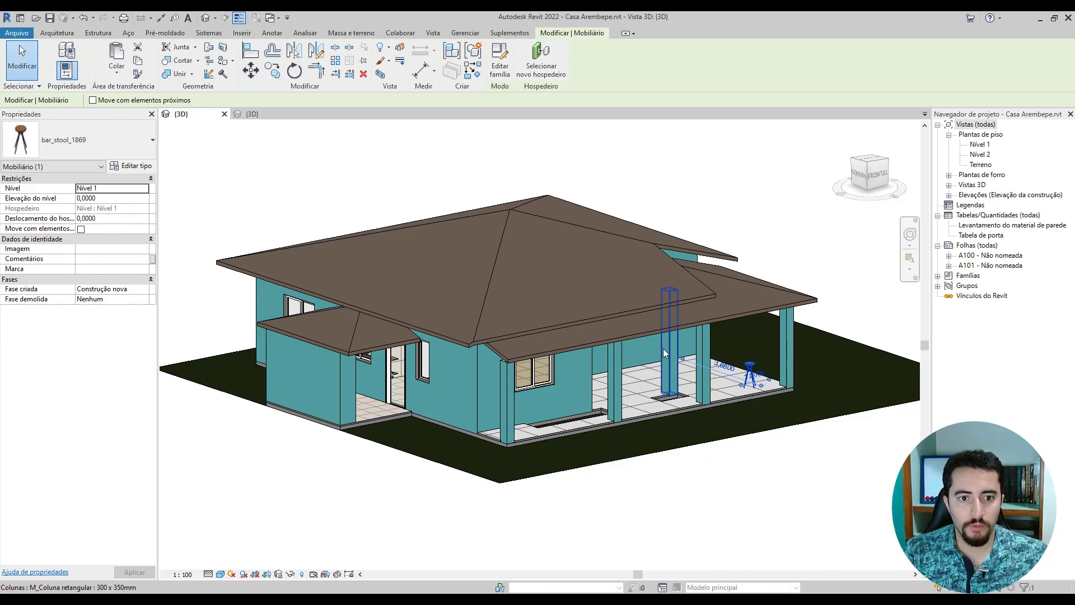
pyautogui.click(255, 115)
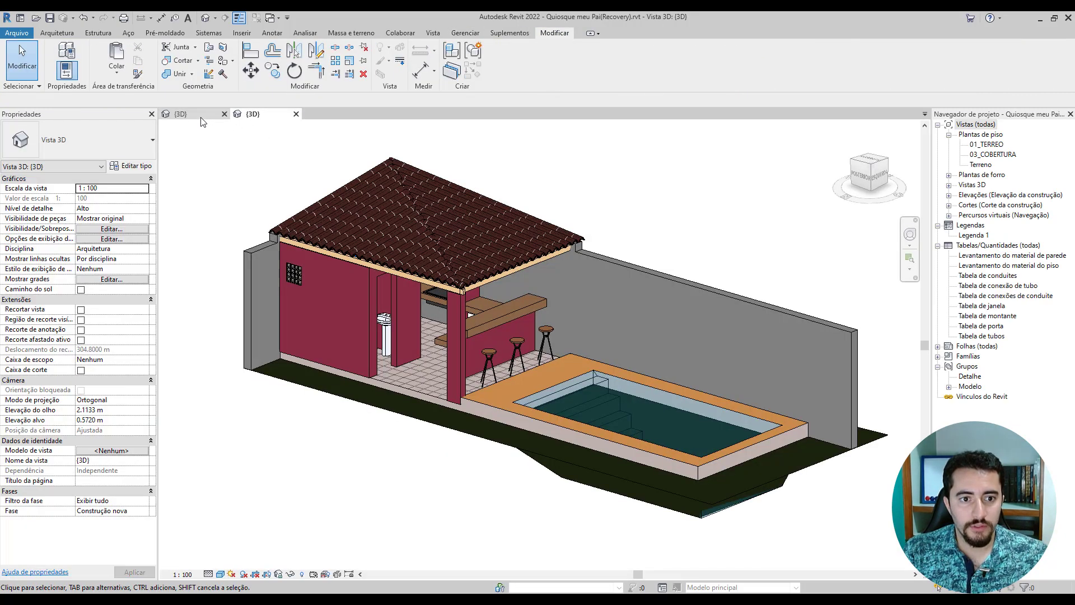
pyautogui.click(199, 116)
pyautogui.click(259, 115)
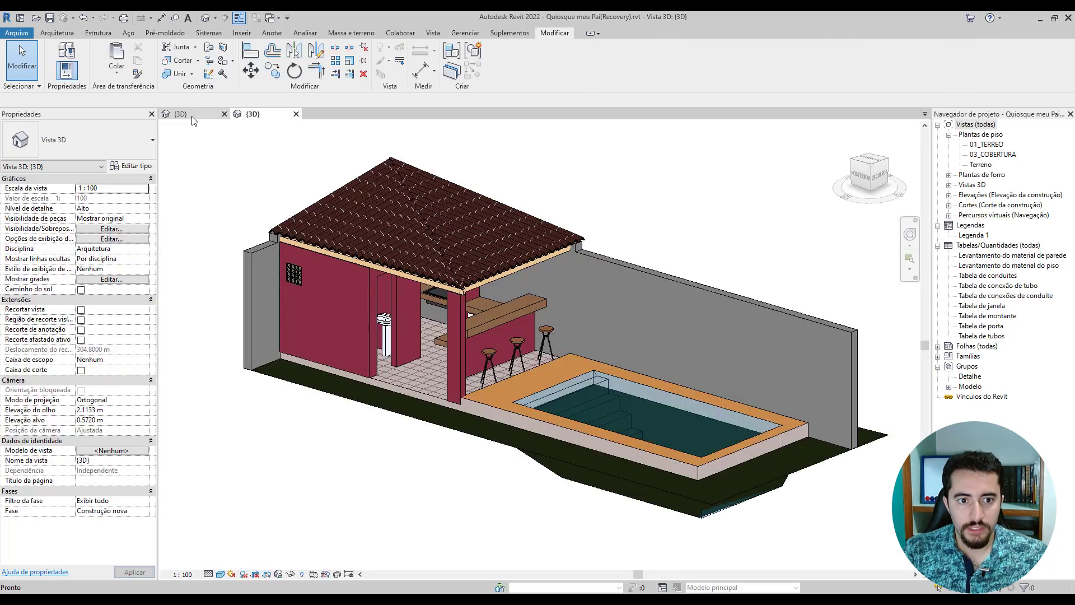
pyautogui.click(192, 116)
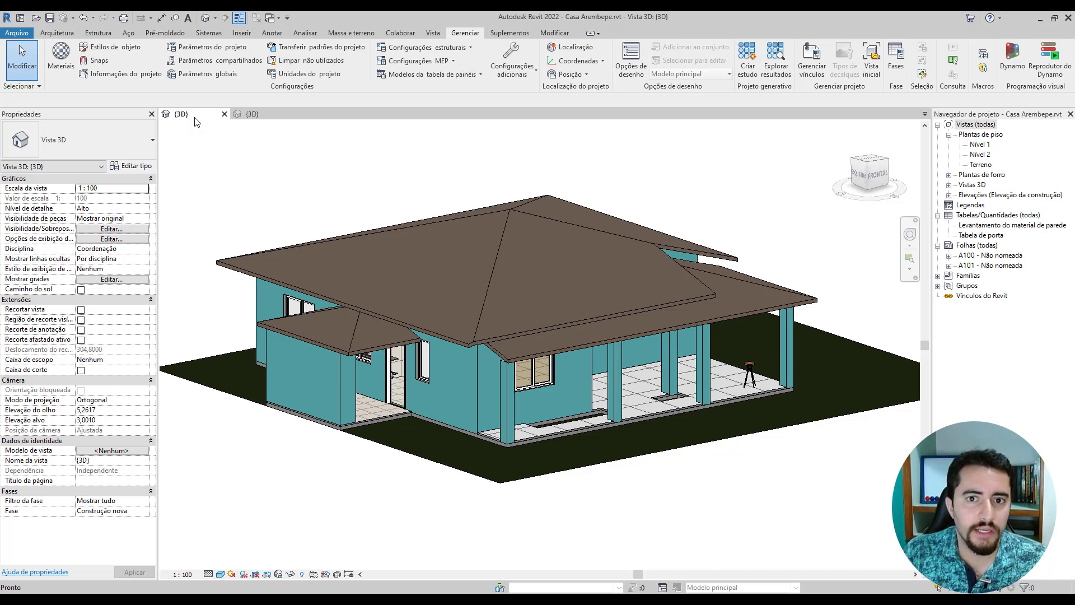
pyautogui.moveTo(769, 387); pyautogui.dragTo(693, 401, button='middle')
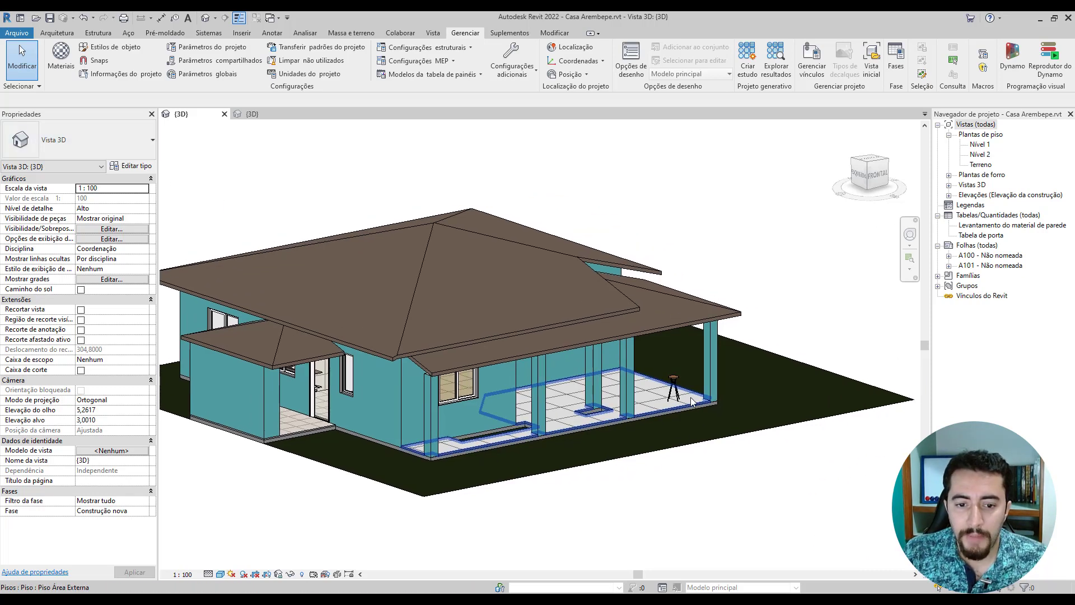
pyautogui.scroll(-3, 691, 399)
pyautogui.scroll(3, 697, 378)
# Step: Copy the kiosk's front wall containing the hollow block window from the Quiosque meu Pai project
pyautogui.click(269, 112)
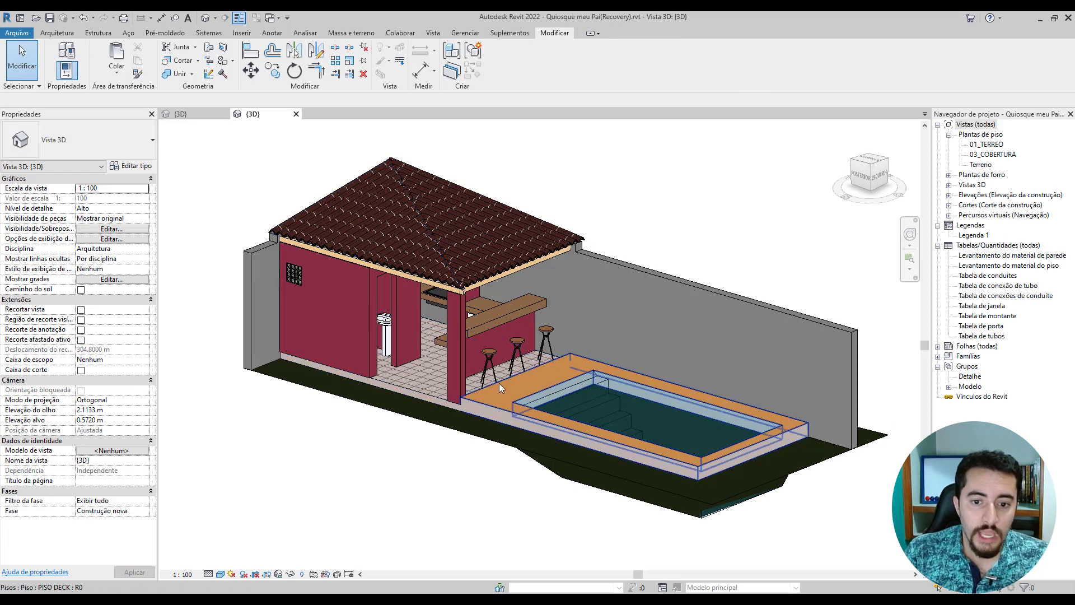
pyautogui.click(491, 369)
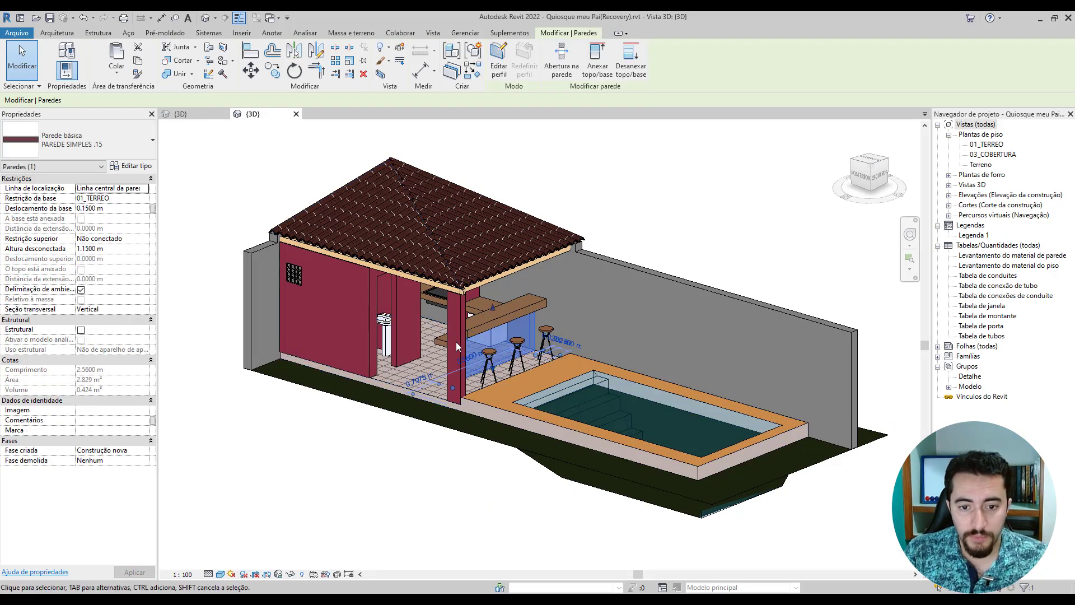
pyautogui.press('Escape')
pyautogui.click(365, 322)
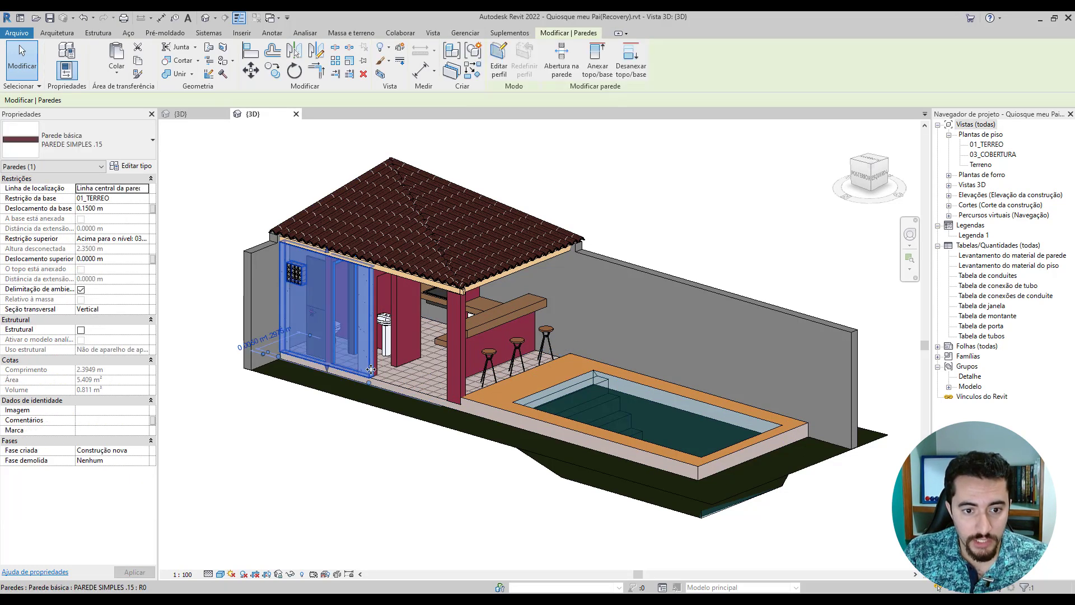
# Step: Paste the wall with its hollow block window into Casa Arembepe on the terrain beyond the veranda, and select it to check its properties
pyautogui.click(188, 115)
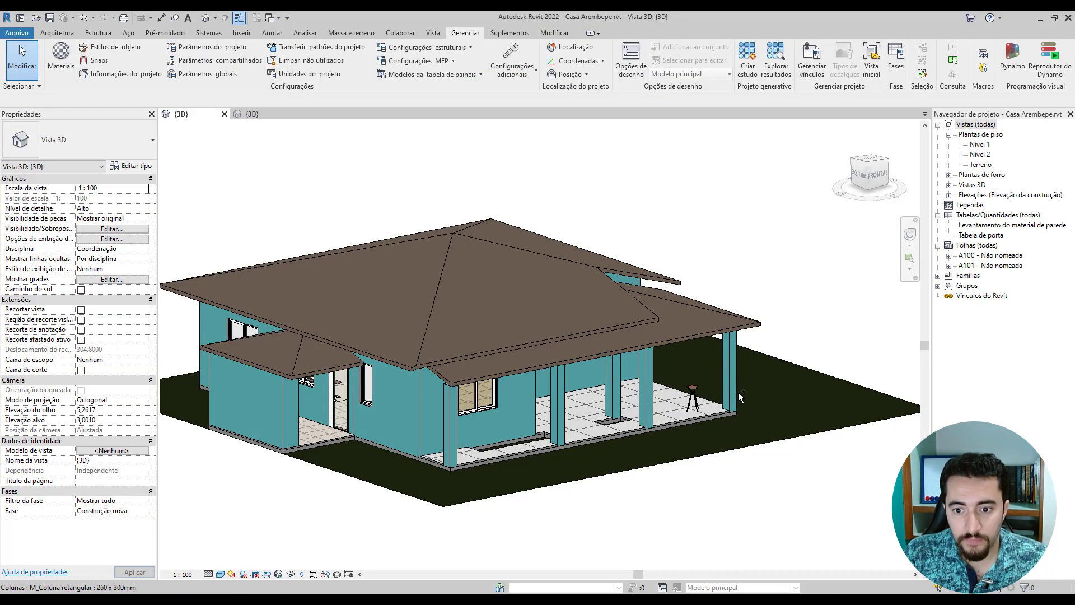
pyautogui.hotkey('ctrl', 'v')
pyautogui.click(579, 357)
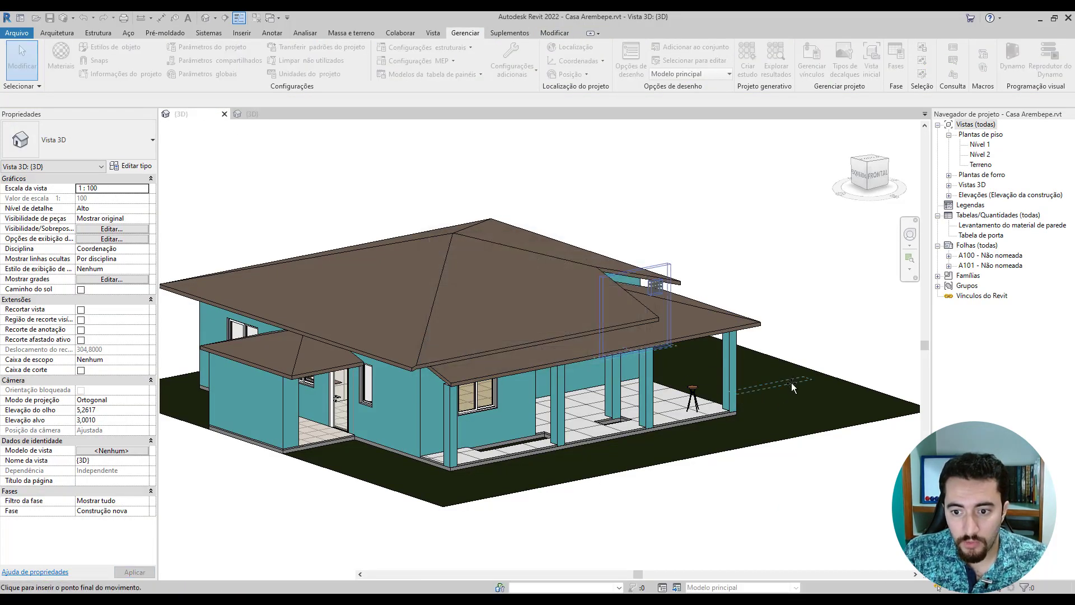
pyautogui.click(788, 394)
pyautogui.scroll(5, 848, 372)
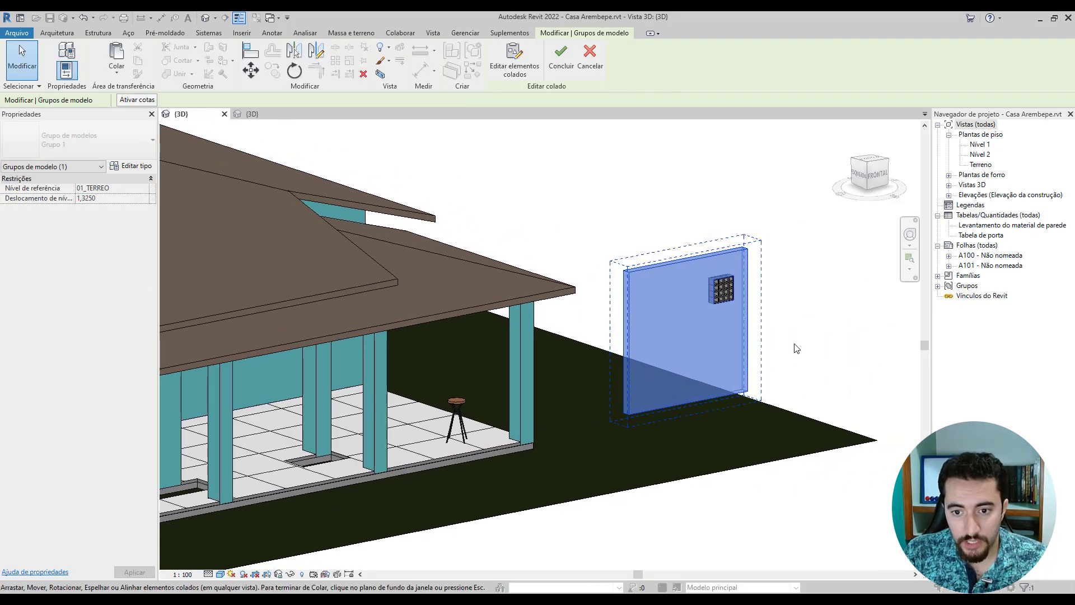
pyautogui.click(792, 345)
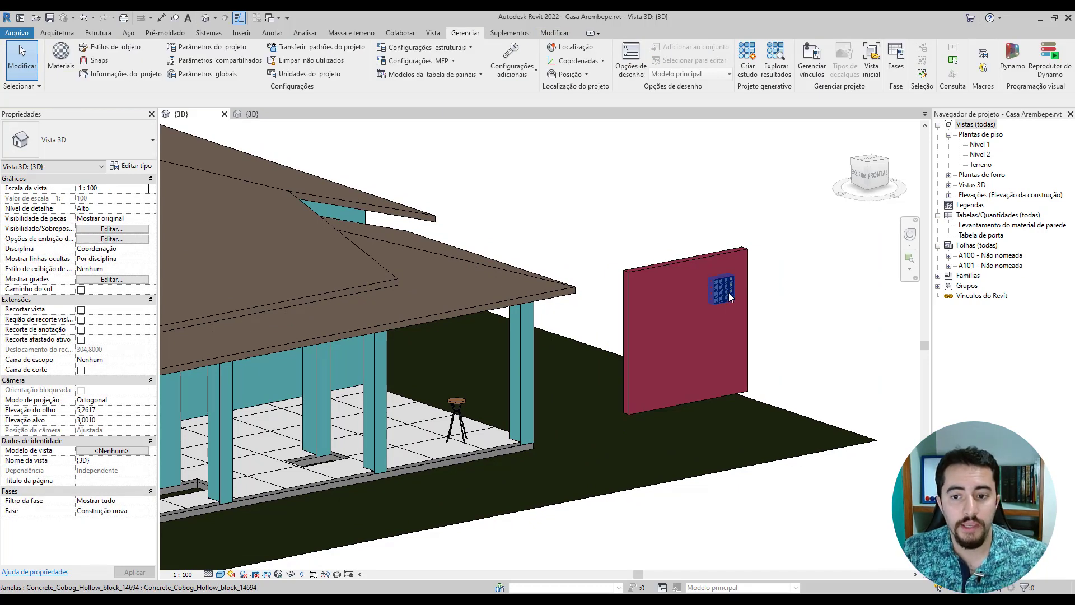
pyautogui.click(678, 264)
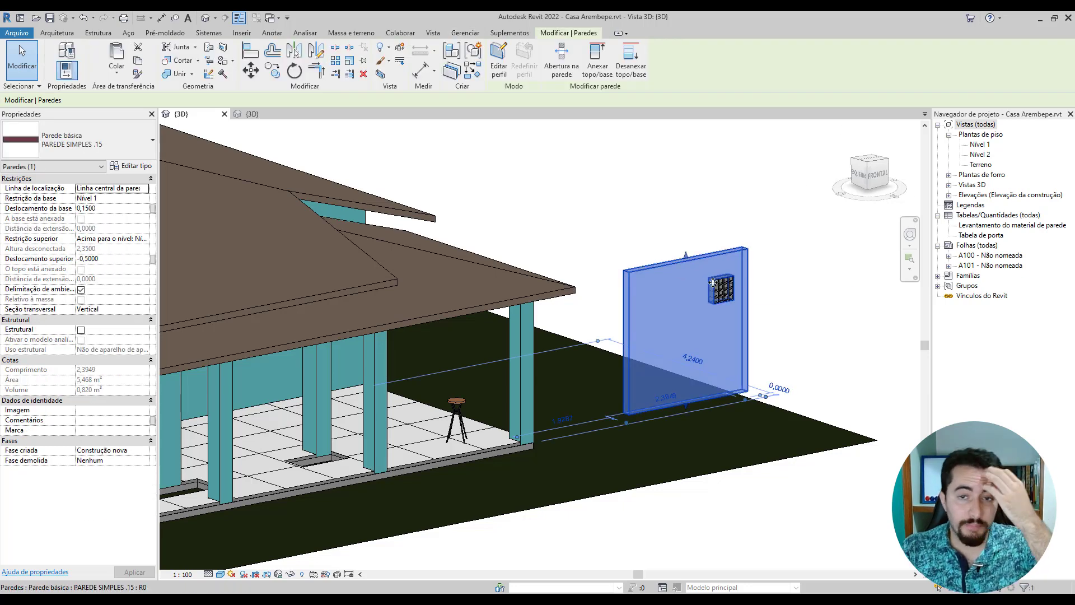
# Step: Return to the Quiosque meu Pai project and copy the kiosk's ceramic tile roof
pyautogui.click(252, 114)
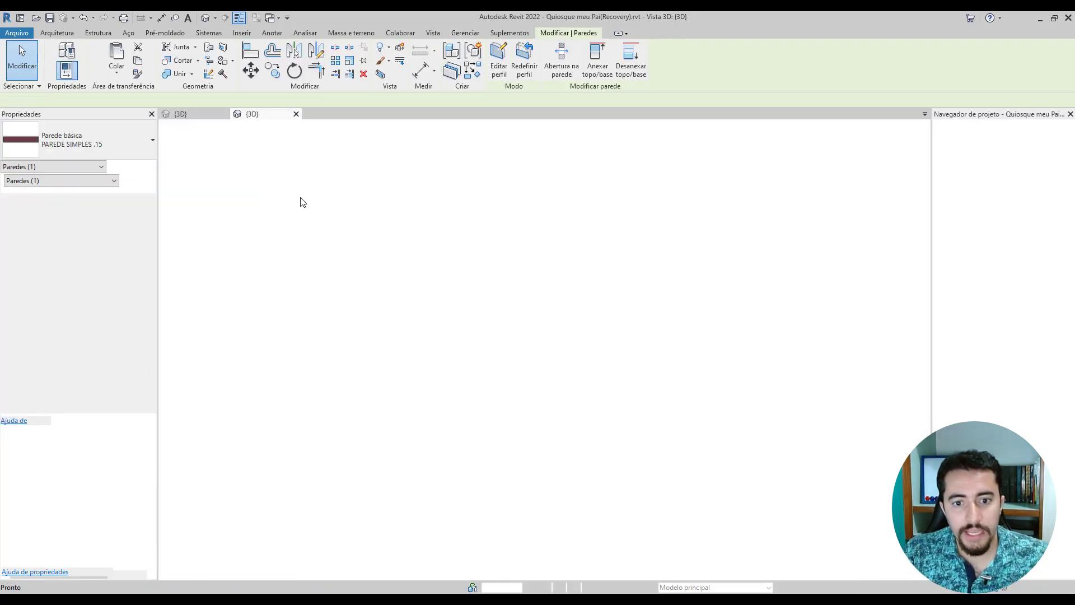
pyautogui.click(392, 214)
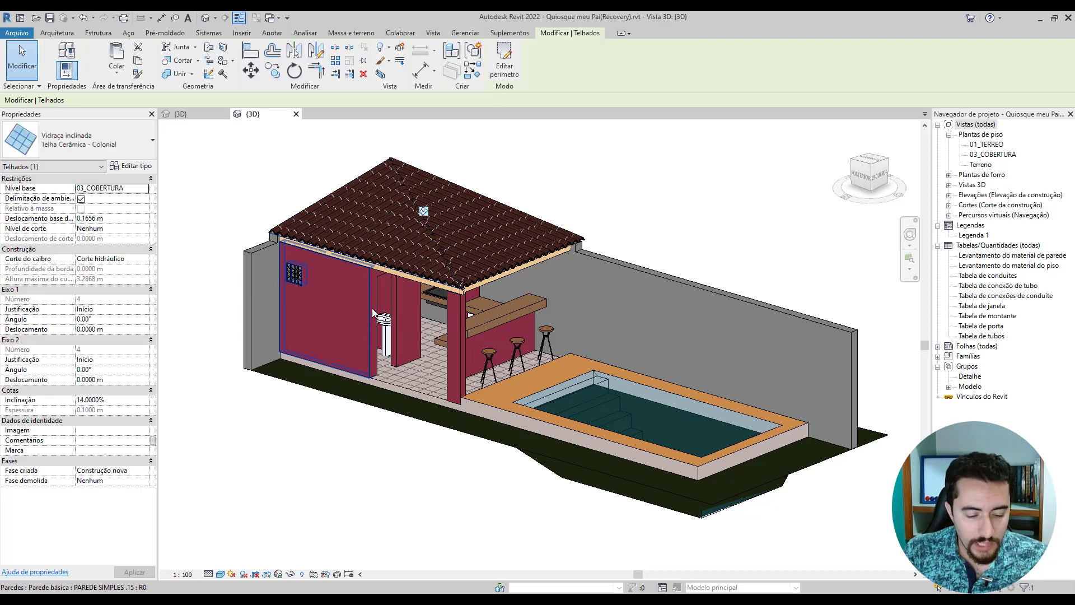
pyautogui.hotkey('ctrl', 'c')
# Step: Paste the tile roof into Casa Arembepe next to the copied wall, accepting the duplicate types
pyautogui.hotkey('ctrl', 'Tab')
pyautogui.hotkey('ctrl', 'v')
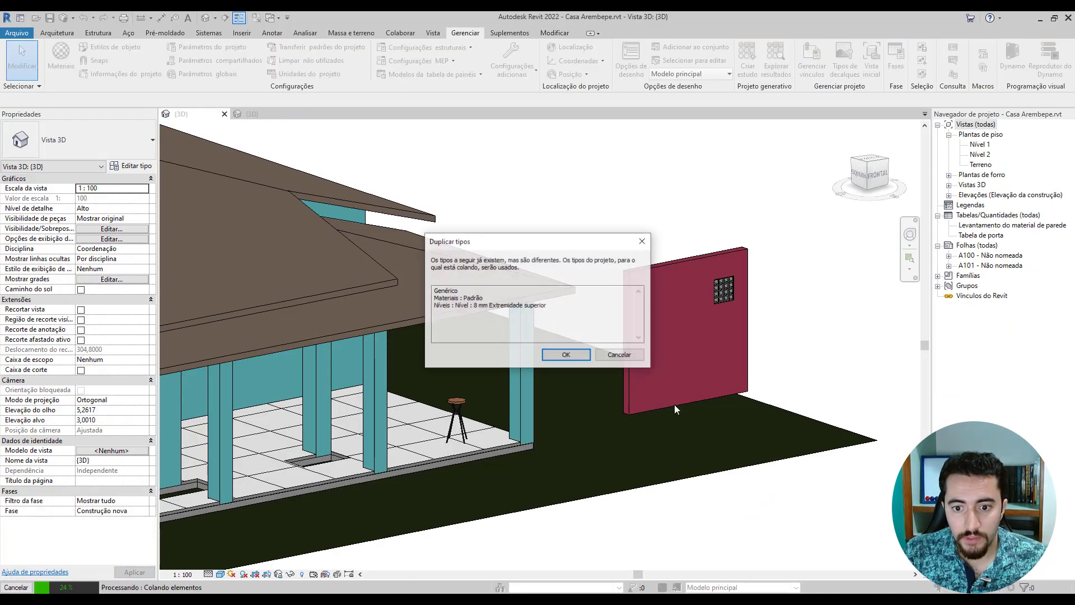
pyautogui.click(584, 355)
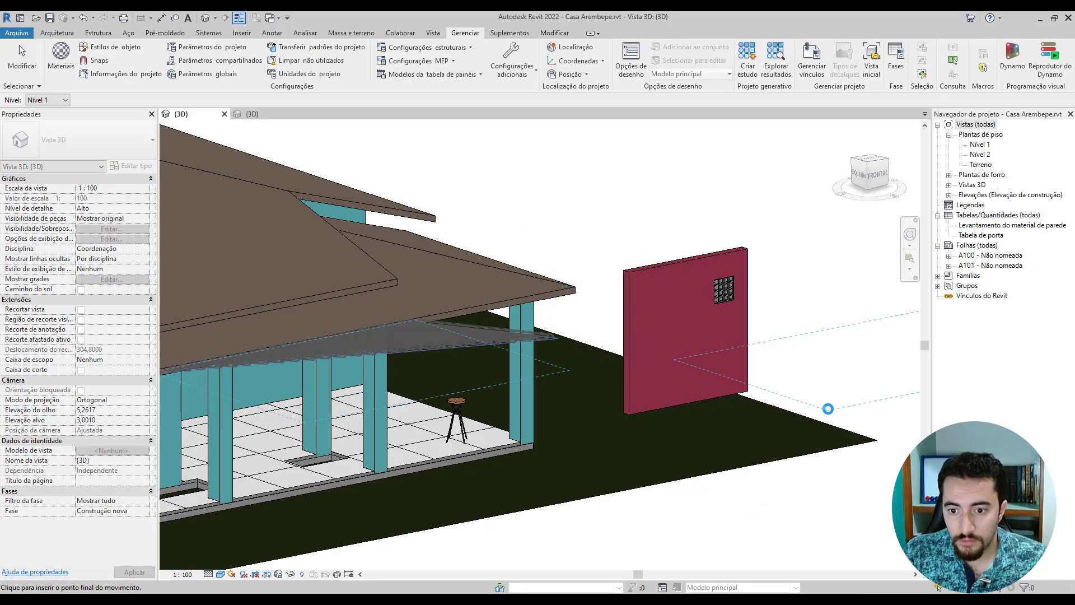
pyautogui.click(828, 408)
pyautogui.scroll(-3, 776, 436)
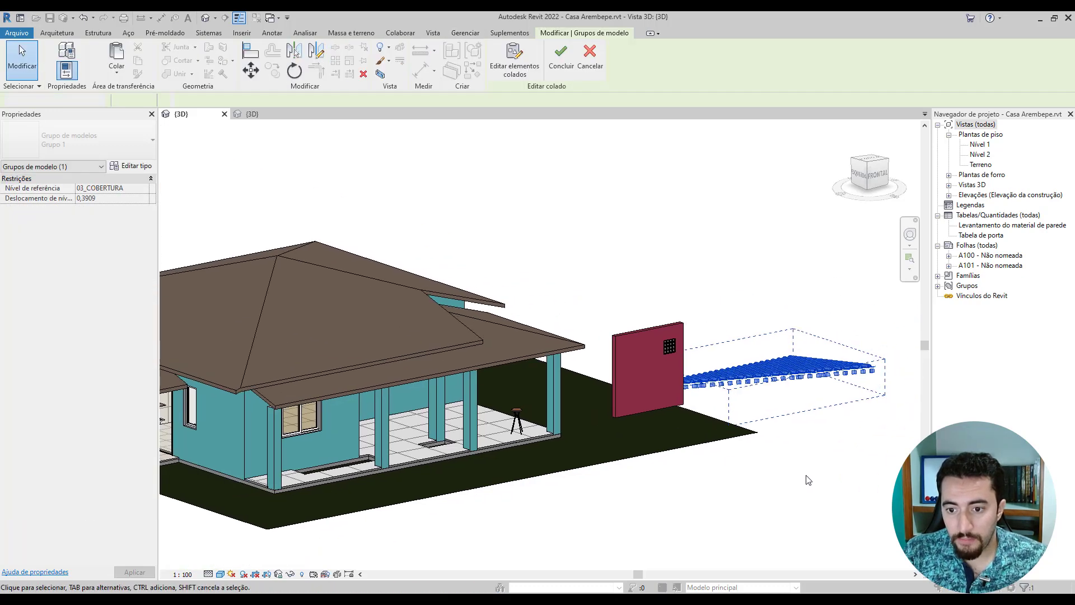
pyautogui.click(807, 479)
# Step: Copy the grass terrain from the Quiosque meu Pai project and paste it into Casa Arembepe beside the house's terrain
pyautogui.click(279, 115)
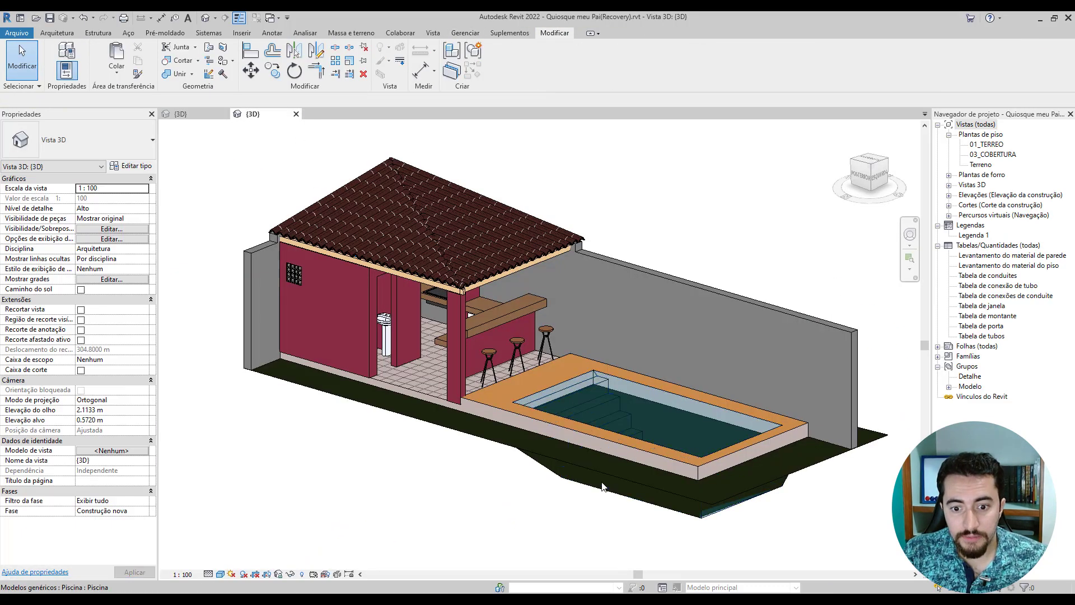
pyautogui.click(611, 472)
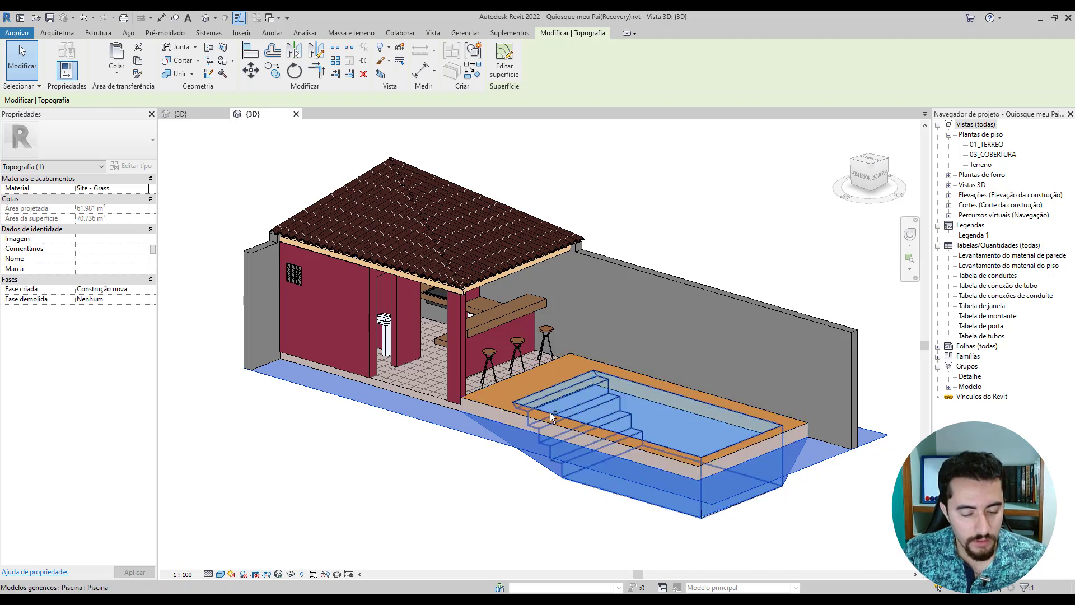
pyautogui.click(176, 116)
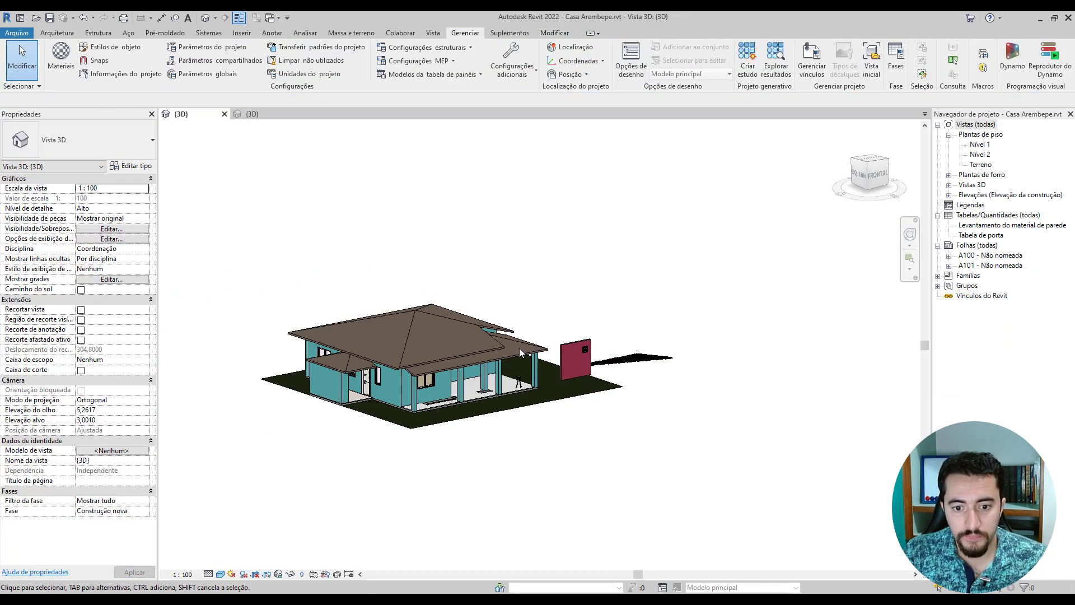
pyautogui.hotkey('ctrl', 'v')
pyautogui.click(611, 444)
pyautogui.click(540, 462)
pyautogui.scroll(2, 541, 414)
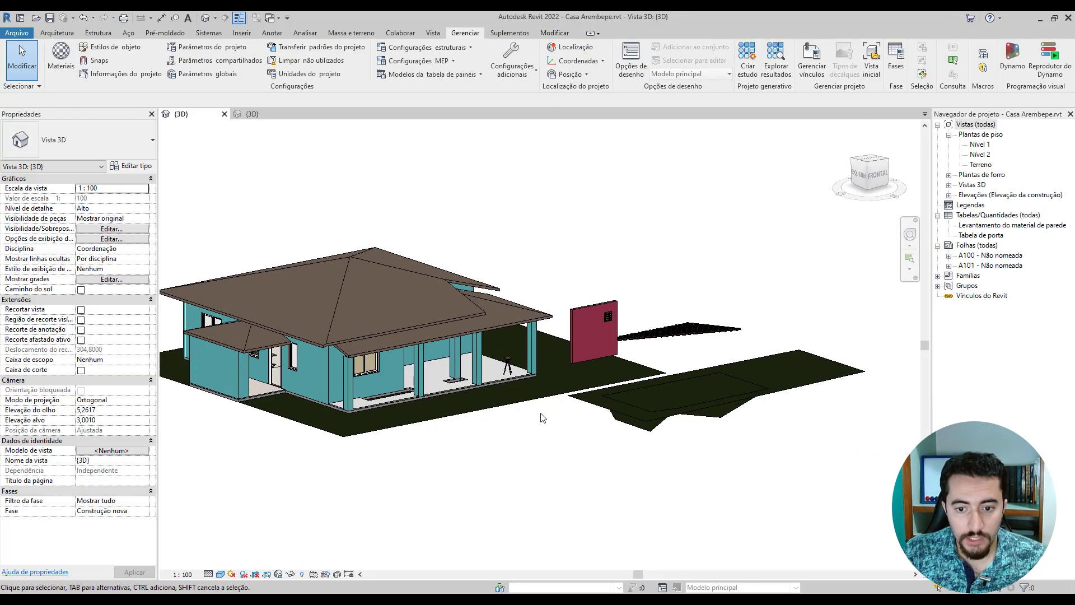
pyautogui.scroll(-1, 541, 414)
pyautogui.moveTo(528, 408); pyautogui.dragTo(557, 413, button='middle')
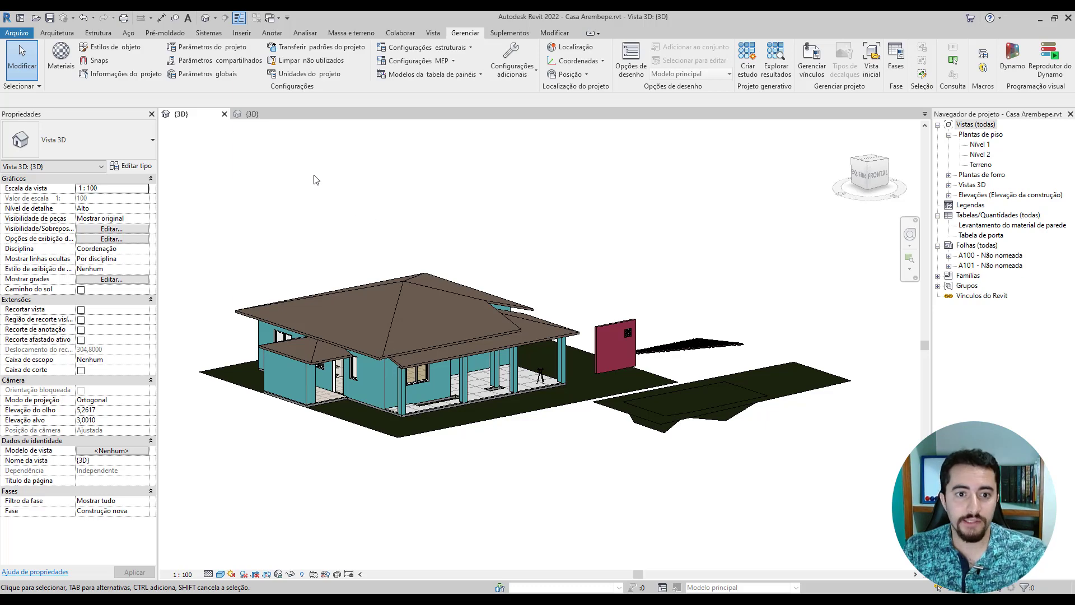
# Step: Copy the Tabela de janela schedule from Quiosque meu Pai into Casa Arembepe, accept the duplicate types, and close the pasted schedule
pyautogui.click(270, 112)
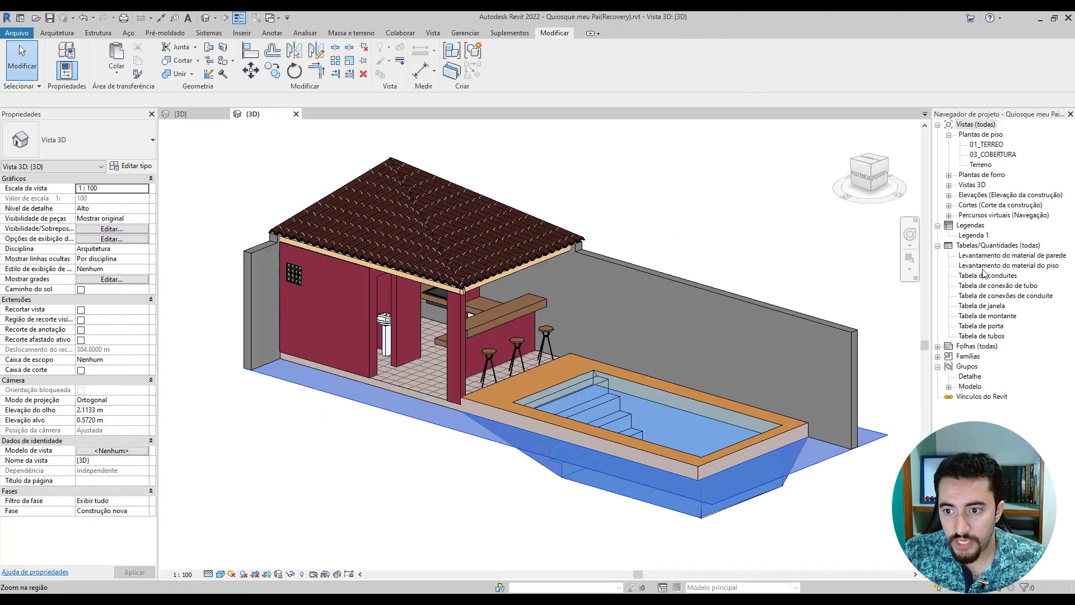
pyautogui.click(985, 307)
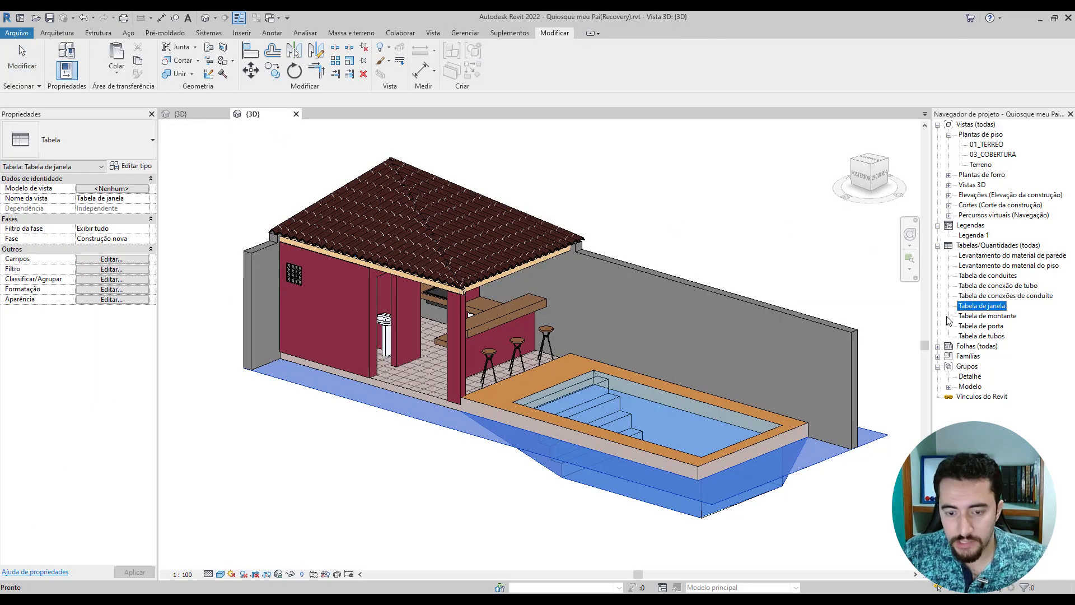
pyautogui.click(179, 114)
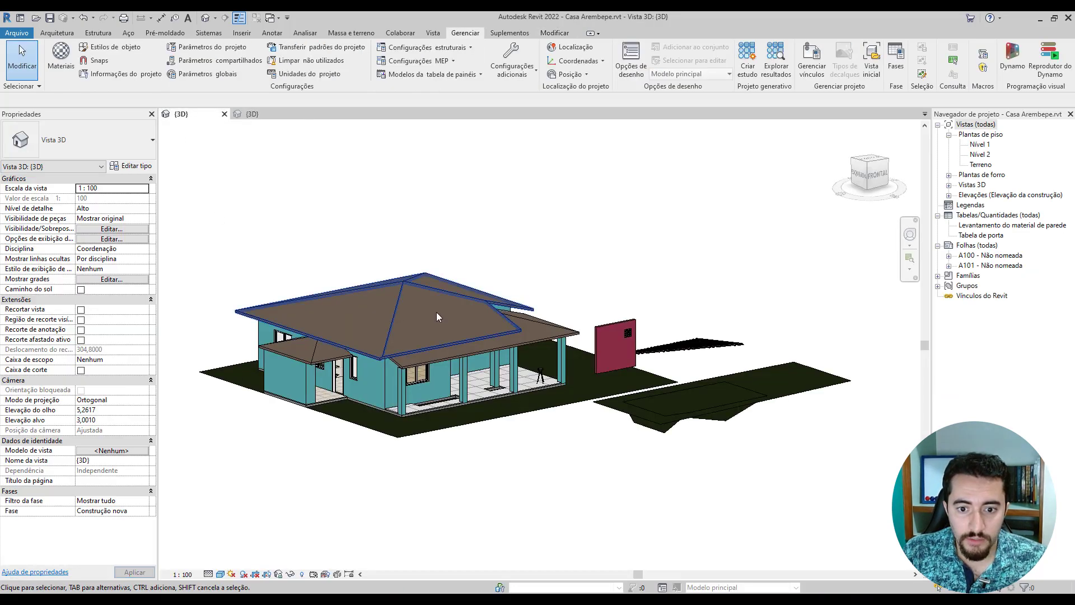
pyautogui.hotkey('ctrl', 'v')
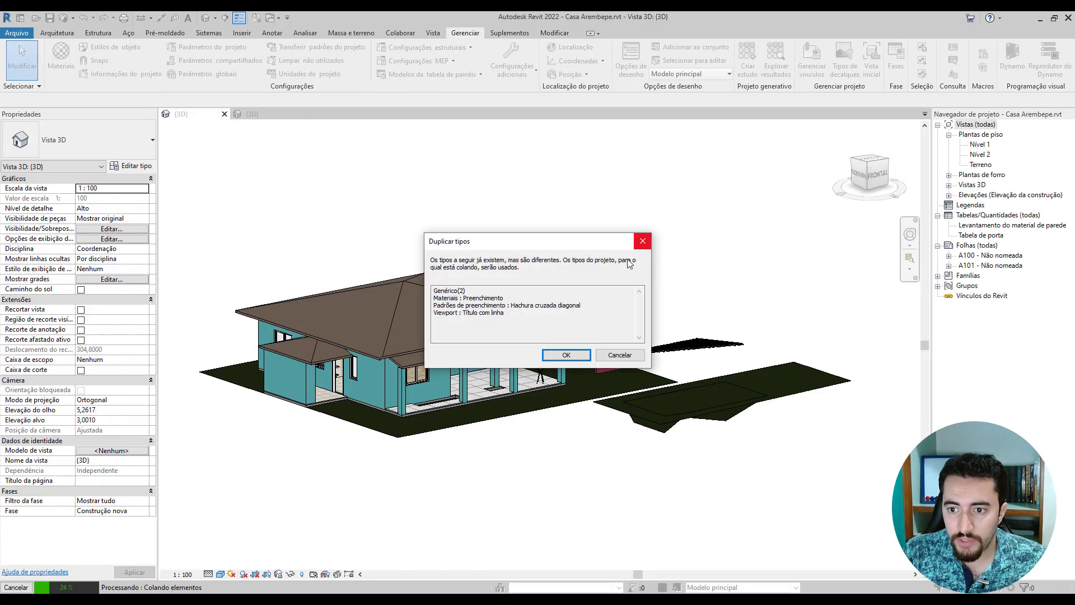
pyautogui.click(566, 355)
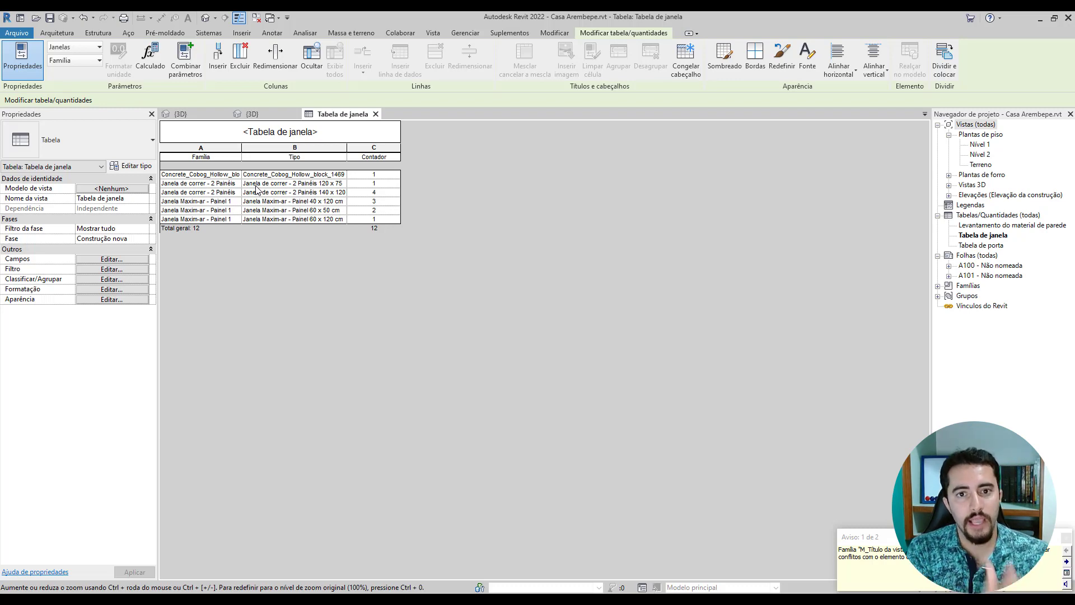
pyautogui.click(376, 114)
# Step: Return to the Casa Arembepe 3D view and select the bar stool on the veranda to examine its Edit Family option
pyautogui.click(261, 116)
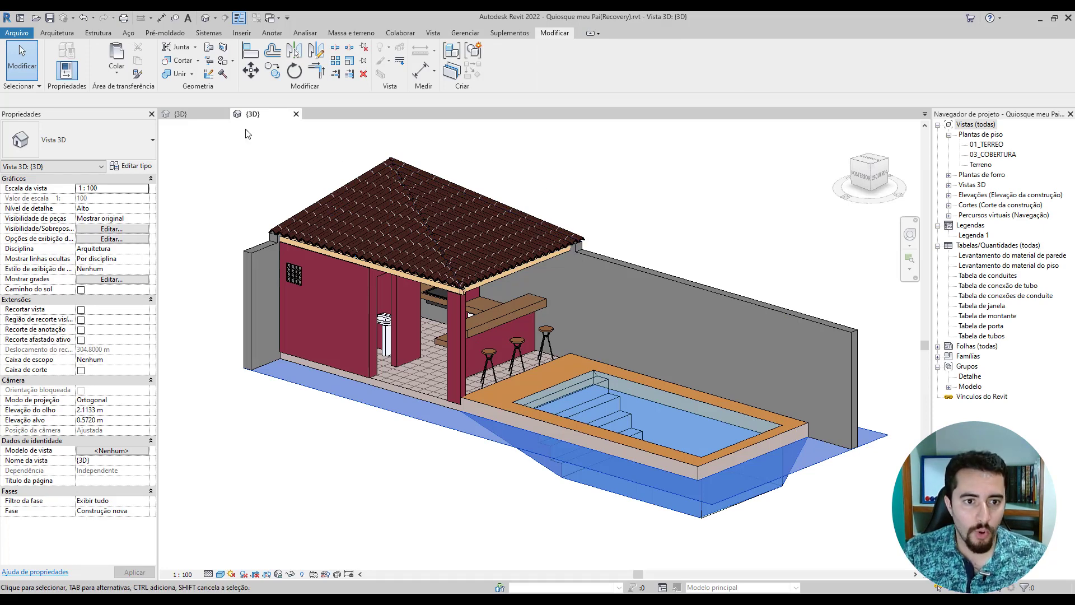
pyautogui.click(191, 115)
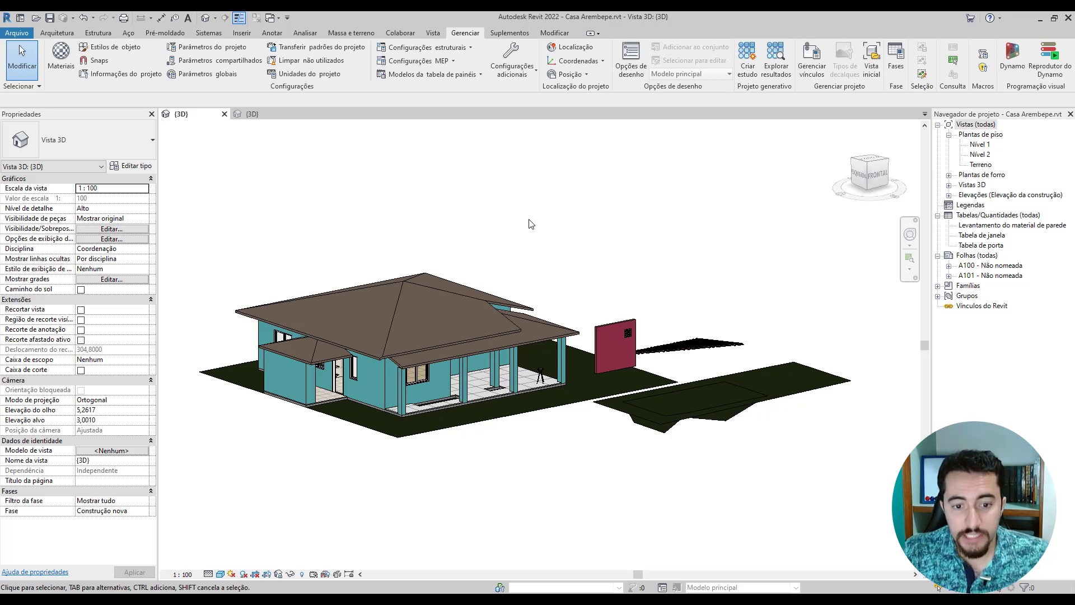
pyautogui.click(536, 389)
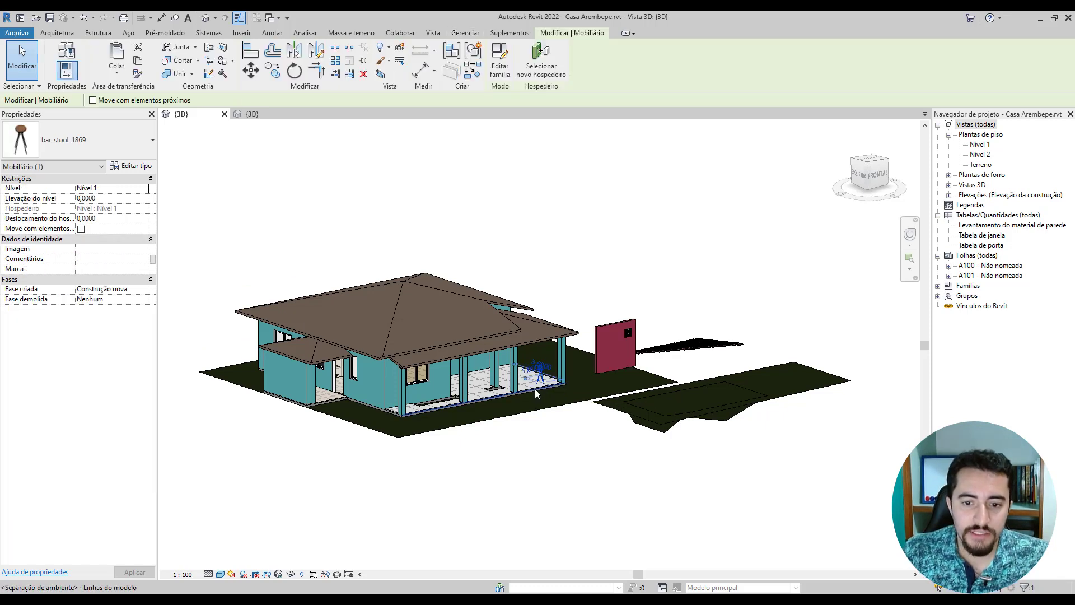
pyautogui.scroll(1, 527, 365)
pyautogui.scroll(1, 532, 381)
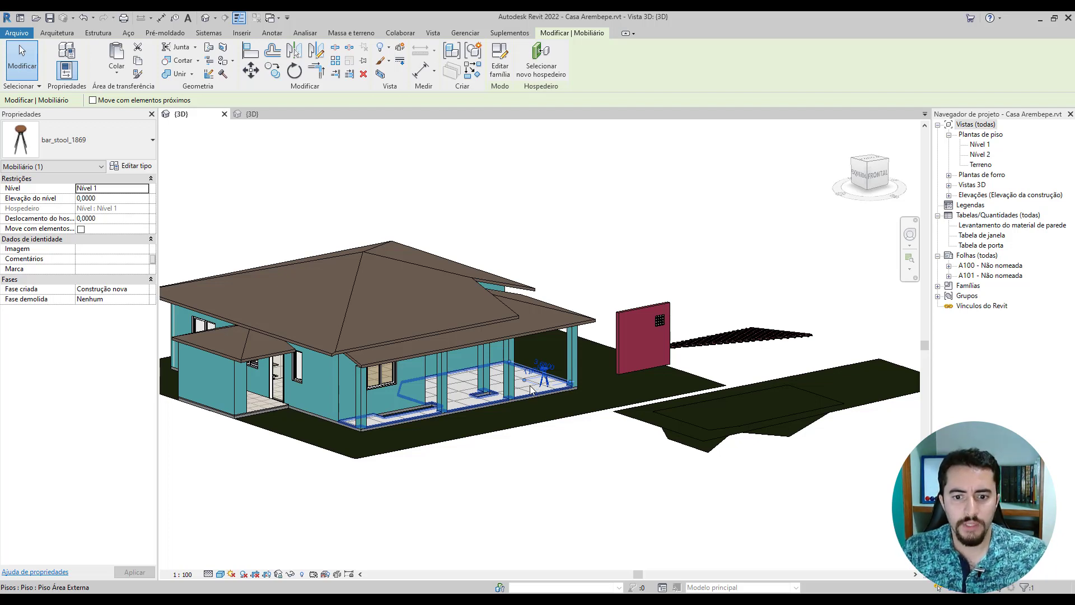
pyautogui.scroll(5, 535, 391)
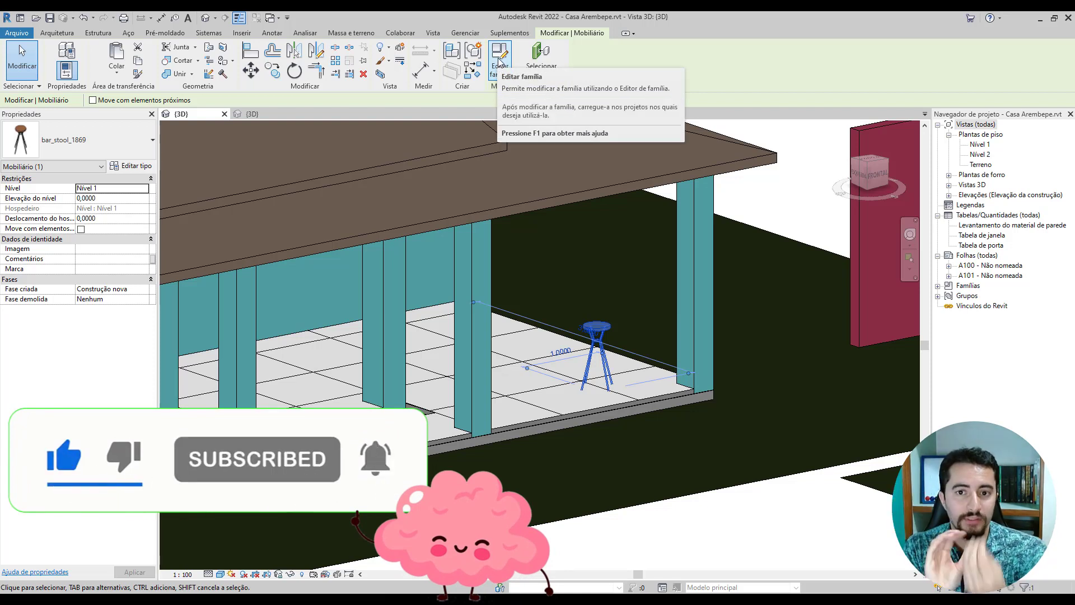
# Step: Select a veranda column, the two-panel sliding window, the entrance door and the sink in turn to check whether their families can be edited
pyautogui.click(470, 263)
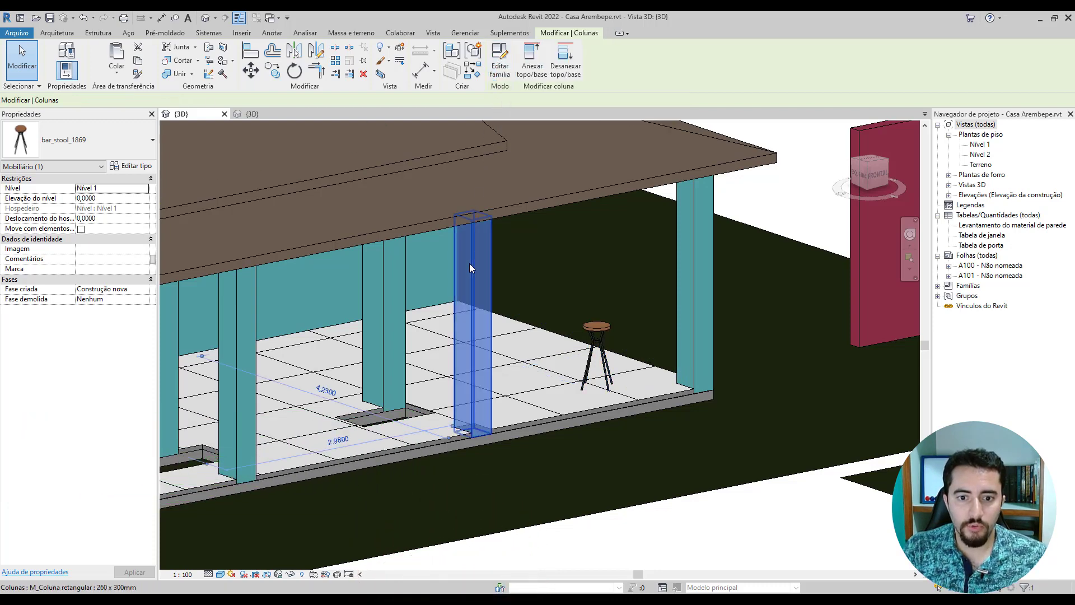
pyautogui.scroll(-4, 505, 174)
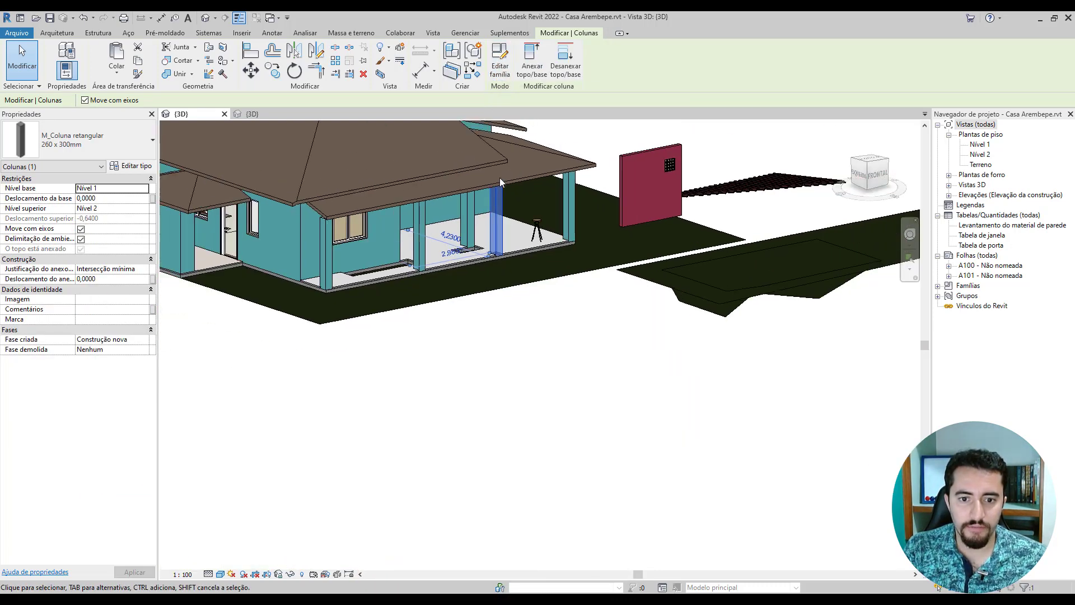
pyautogui.moveTo(349, 202); pyautogui.dragTo(482, 303, button='middle')
pyautogui.scroll(1, 481, 303)
pyautogui.scroll(1, 482, 303)
pyautogui.click(507, 346)
pyautogui.click(512, 348)
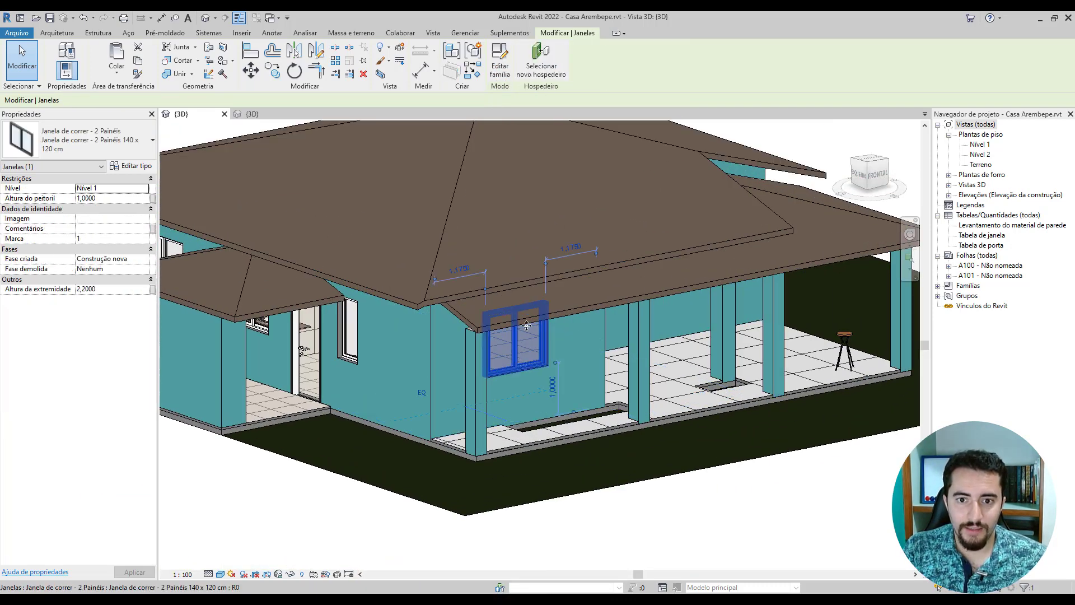
pyautogui.moveTo(258, 318); pyautogui.dragTo(303, 322, button='middle')
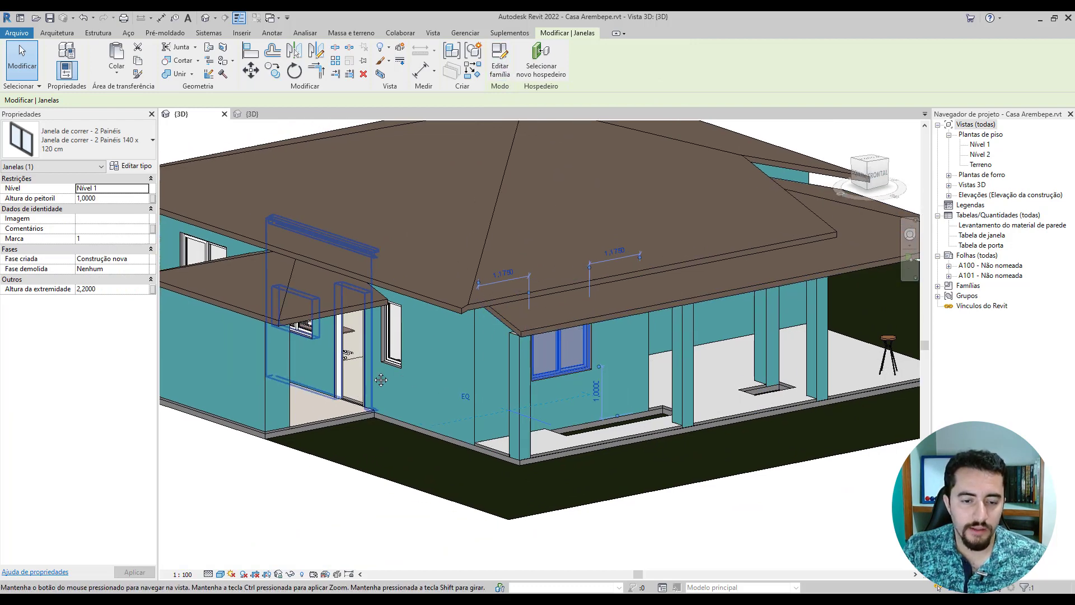
pyautogui.click(337, 361)
pyautogui.scroll(3, 306, 333)
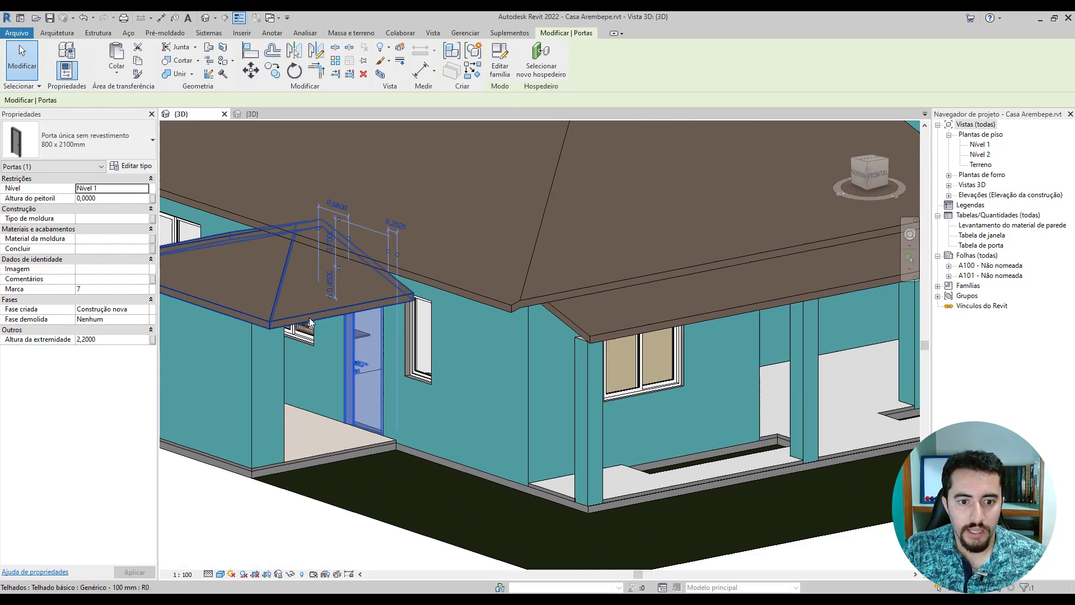
pyautogui.click(305, 336)
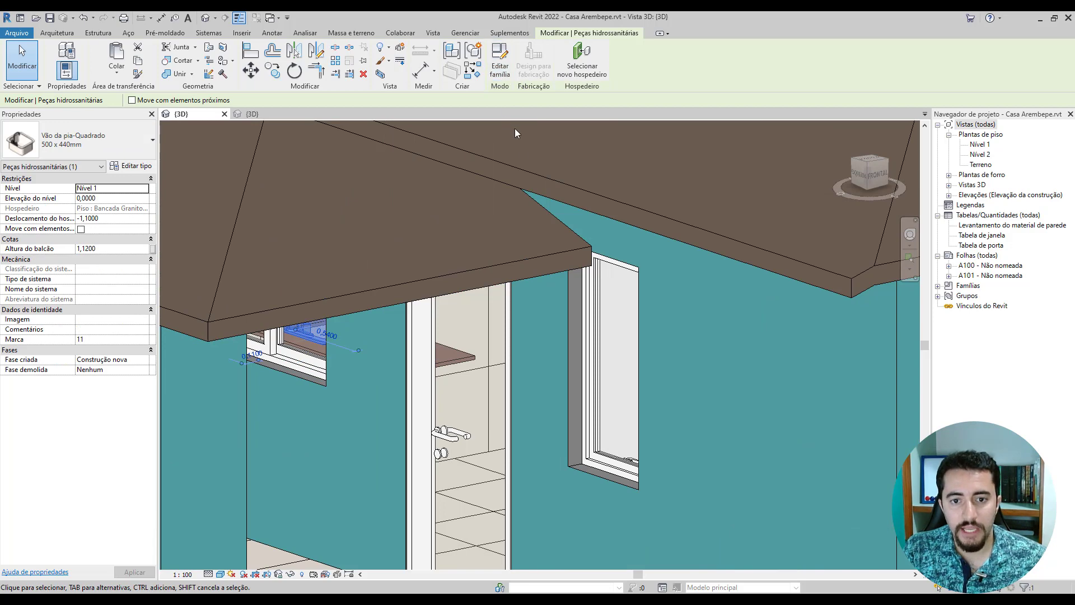
pyautogui.scroll(-3, 516, 130)
pyautogui.scroll(-4, 684, 246)
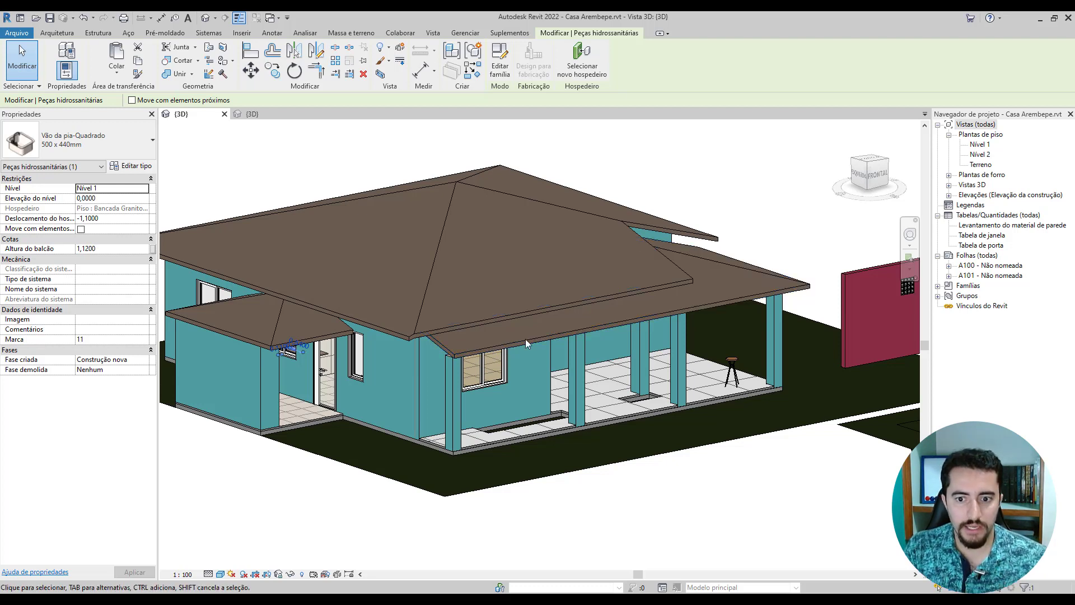
# Step: Open the veranda's bar stool family in the Family Editor and show it in a tilted 3D view
pyautogui.click(732, 371)
pyautogui.moveTo(735, 365); pyautogui.dragTo(563, 388, button='middle')
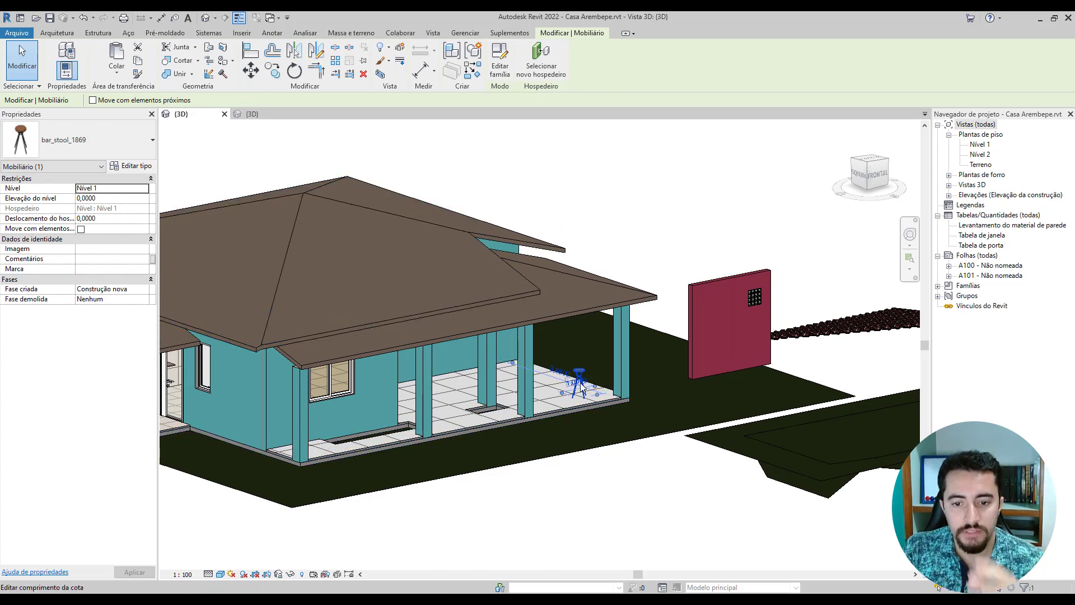
pyautogui.scroll(5, 580, 382)
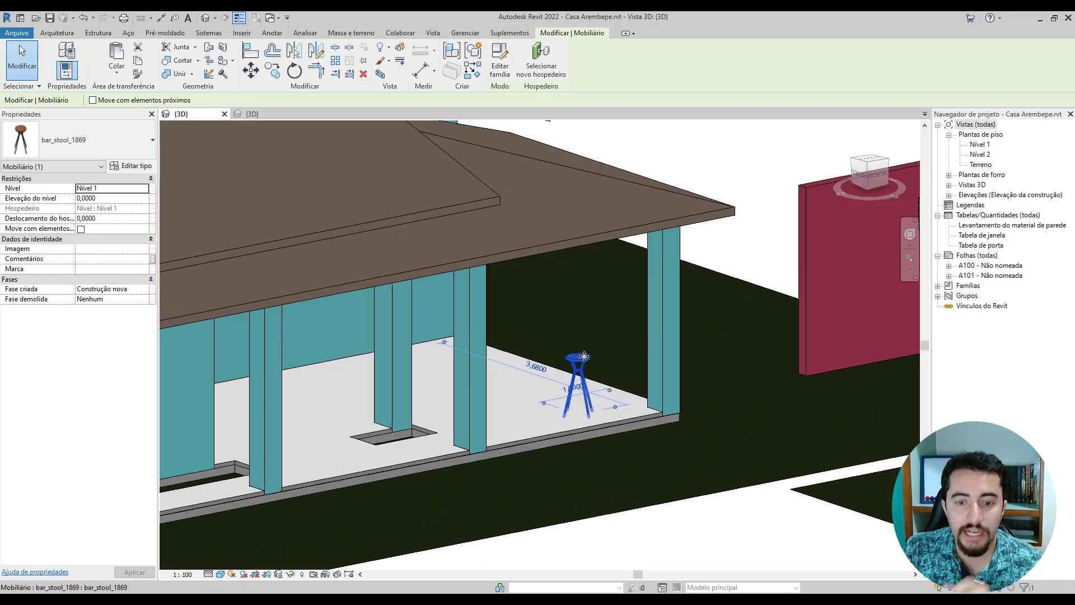
pyautogui.click(500, 62)
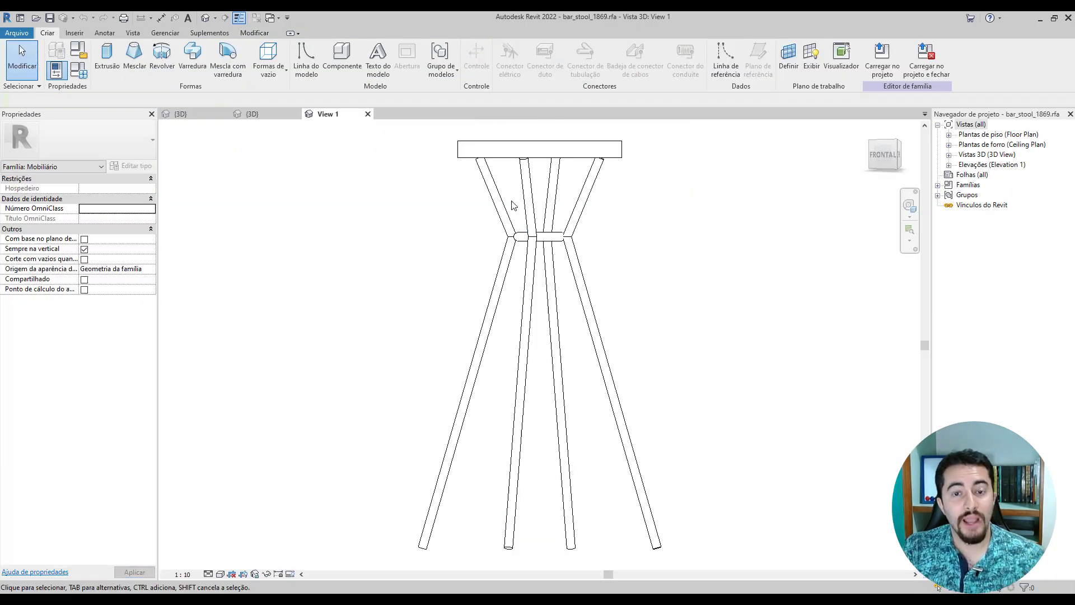
pyautogui.keyDown('shift'); pyautogui.moveTo(559, 312); pyautogui.dragTo(620, 355, button='middle'); pyautogui.keyUp('shift')
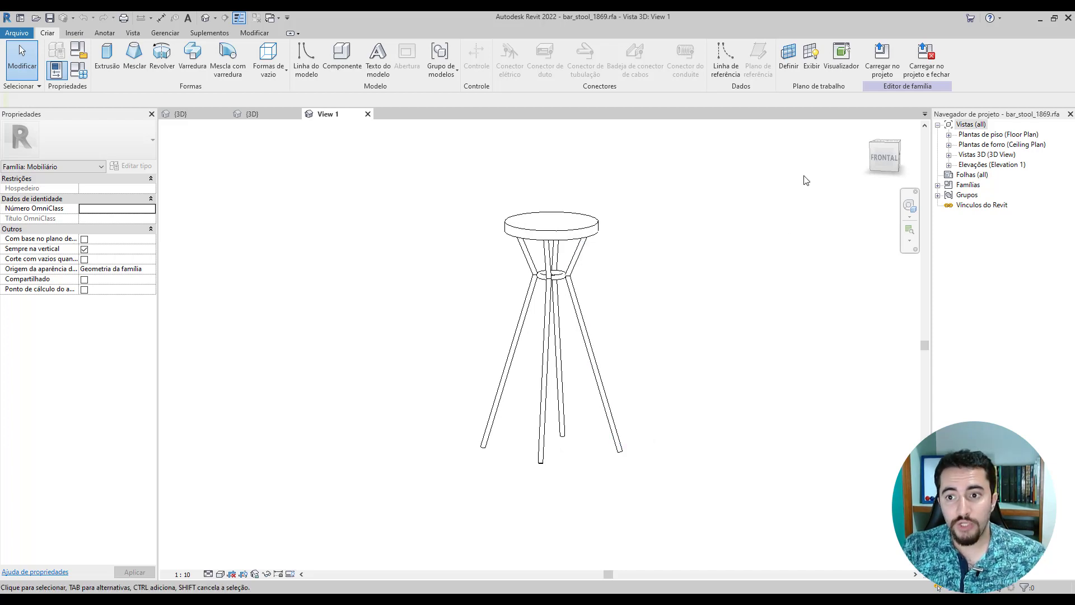
# Step: Try out Casa Arembepe and Quiosque meu Pai as target projects for loading the stool family, and clear both choices
pyautogui.click(884, 56)
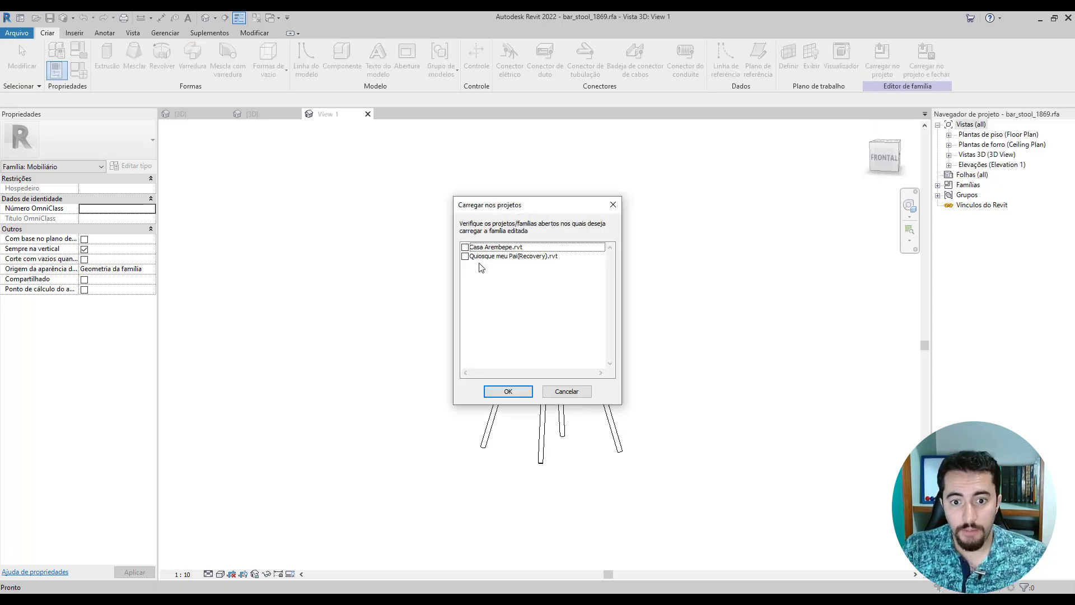
pyautogui.click(465, 247)
pyautogui.click(468, 257)
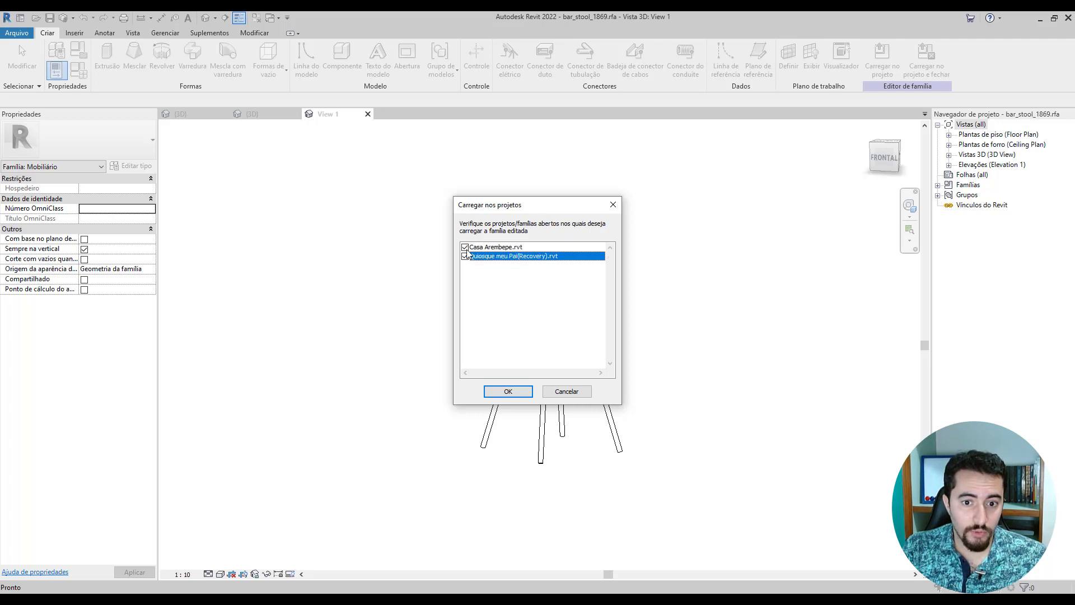
pyautogui.click(466, 247)
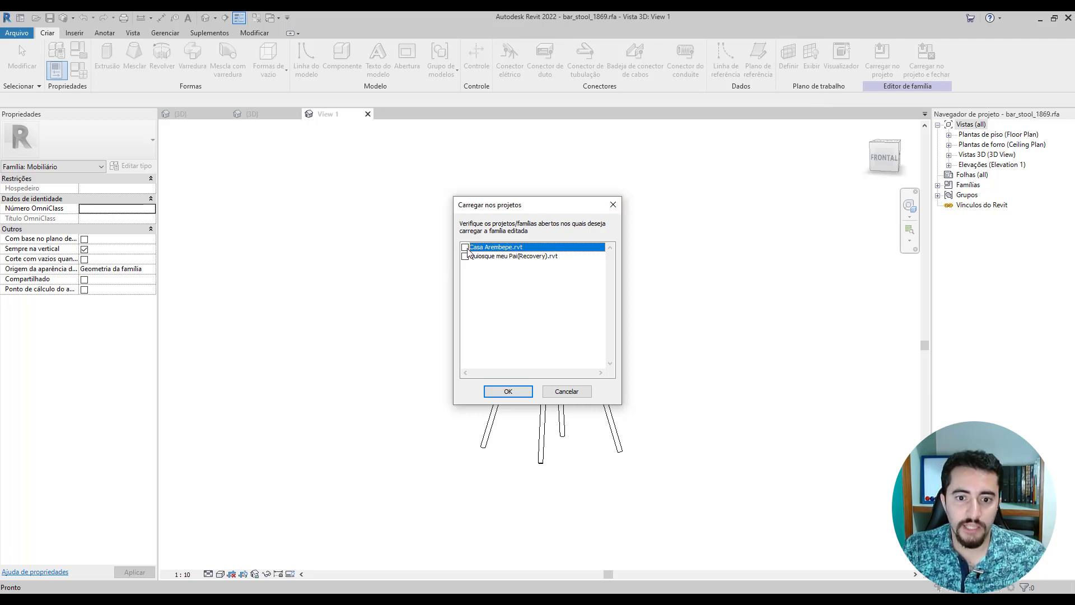
pyautogui.click(520, 394)
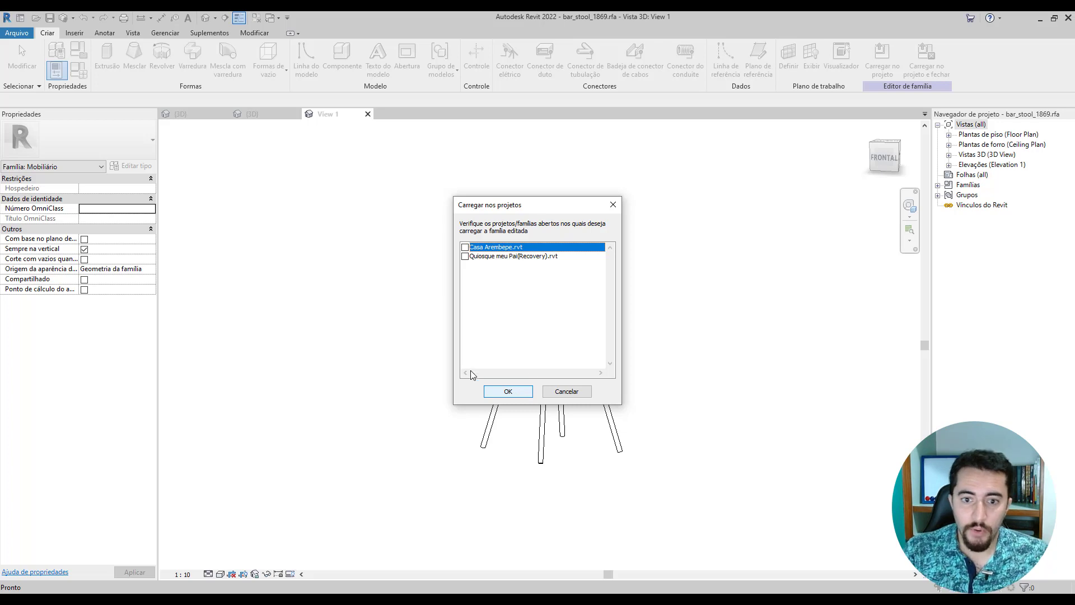
# Step: Switch to the Casa Arembepe 3D view and inspect the bar stool placed on the veranda
pyautogui.click(197, 115)
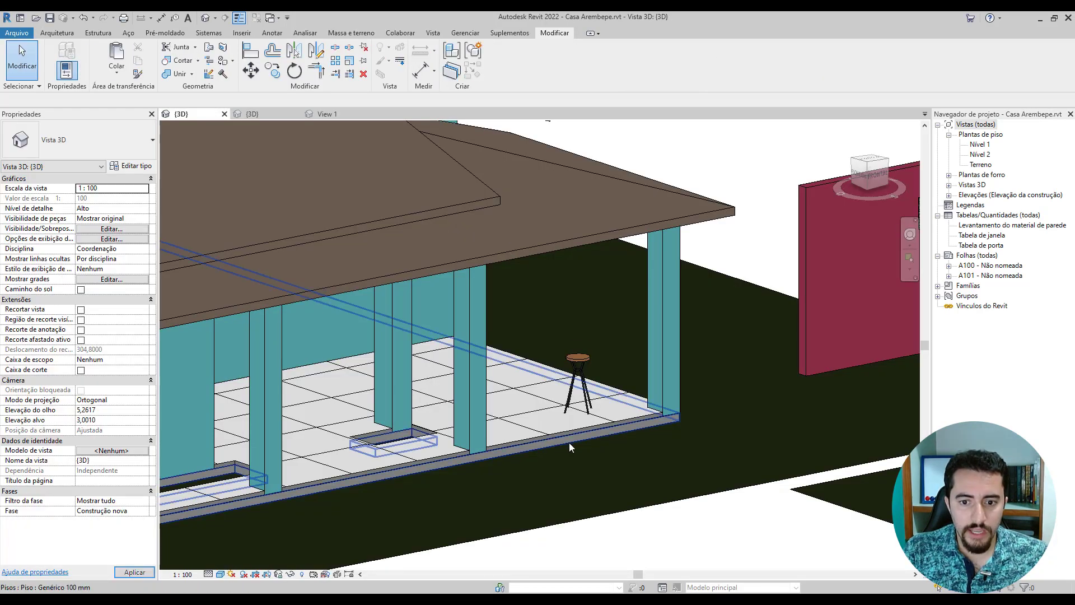
pyautogui.scroll(2, 569, 387)
pyautogui.click(571, 367)
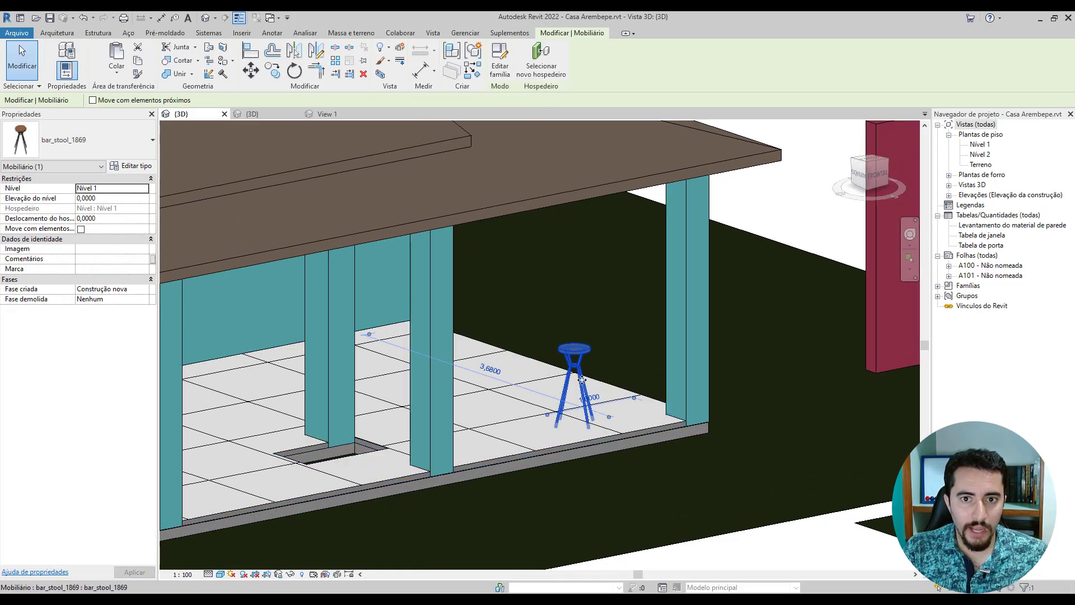
pyautogui.scroll(-5, 590, 389)
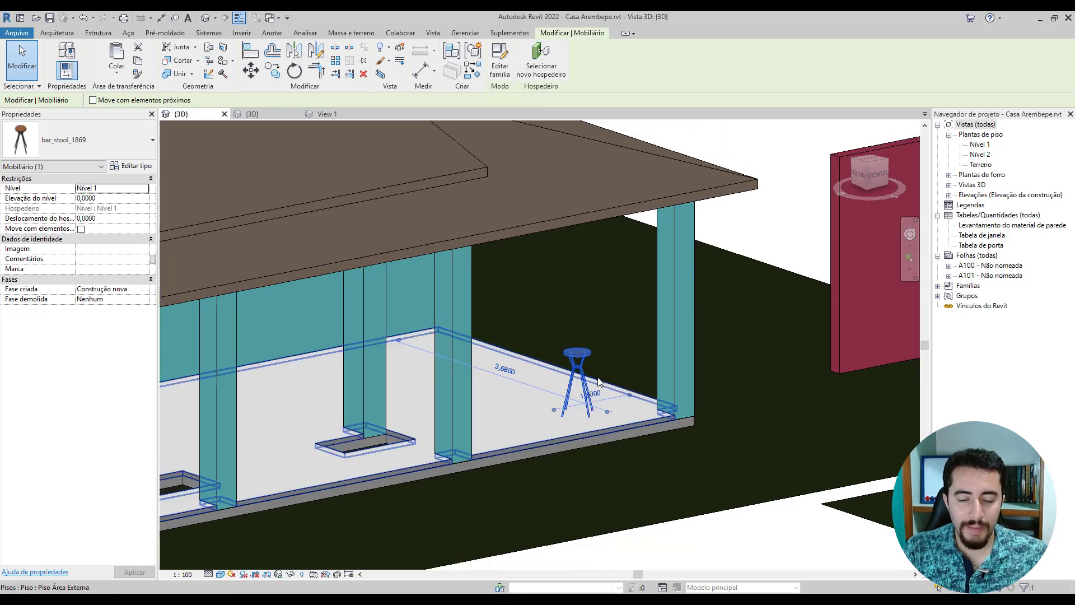
# Step: Return to the bar_stool_1869 family and load it into the Casa Arembepe project
pyautogui.click(340, 116)
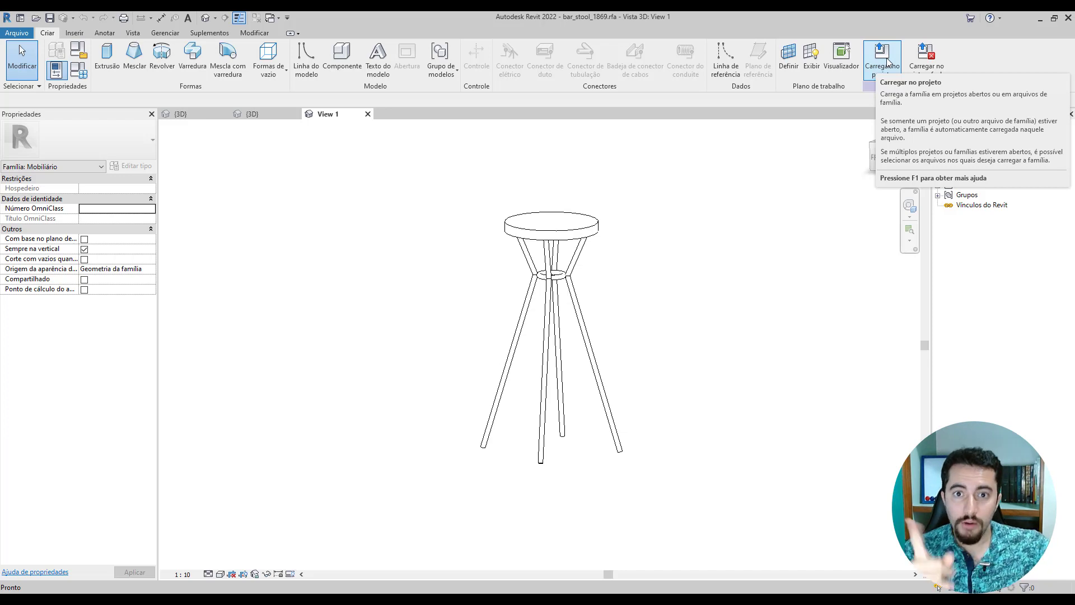
pyautogui.click(888, 63)
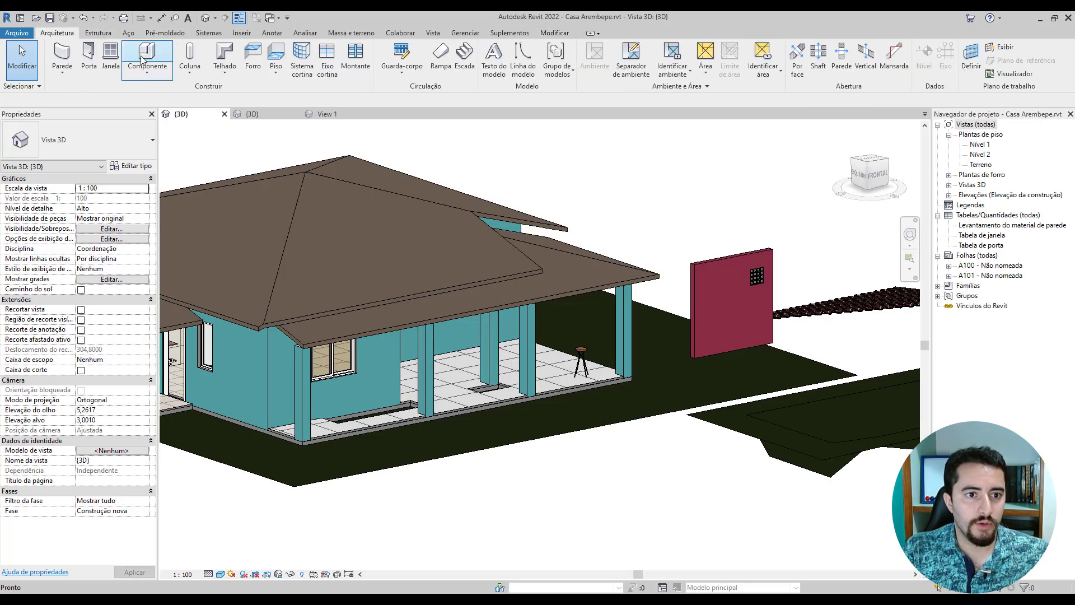
# Step: Place another bar_stool_1869 component on the veranda floor, next to the existing stool
pyautogui.click(84, 140)
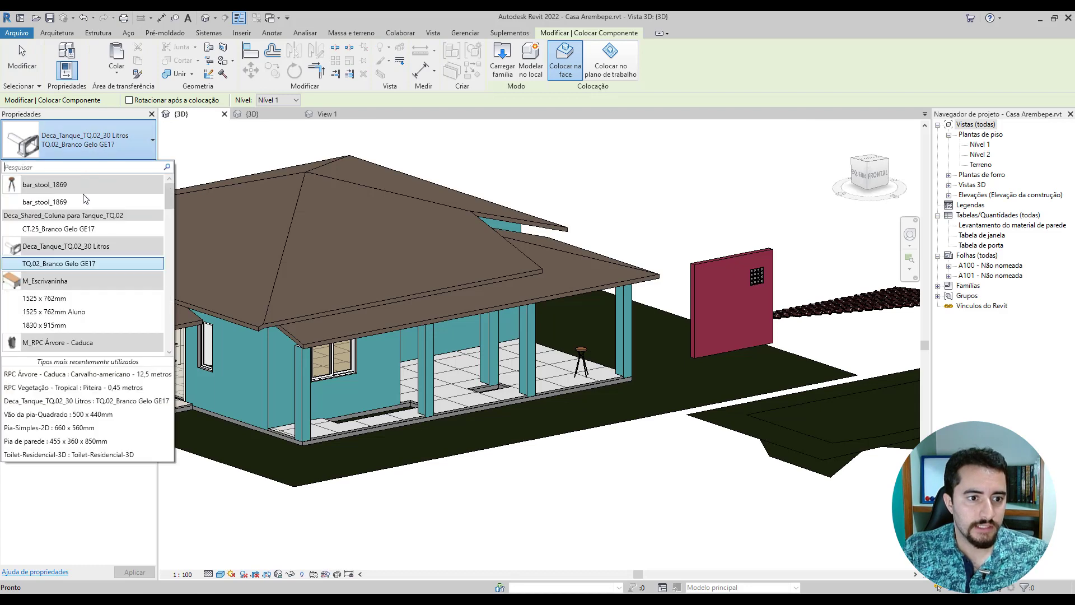
pyautogui.click(45, 201)
pyautogui.click(558, 378)
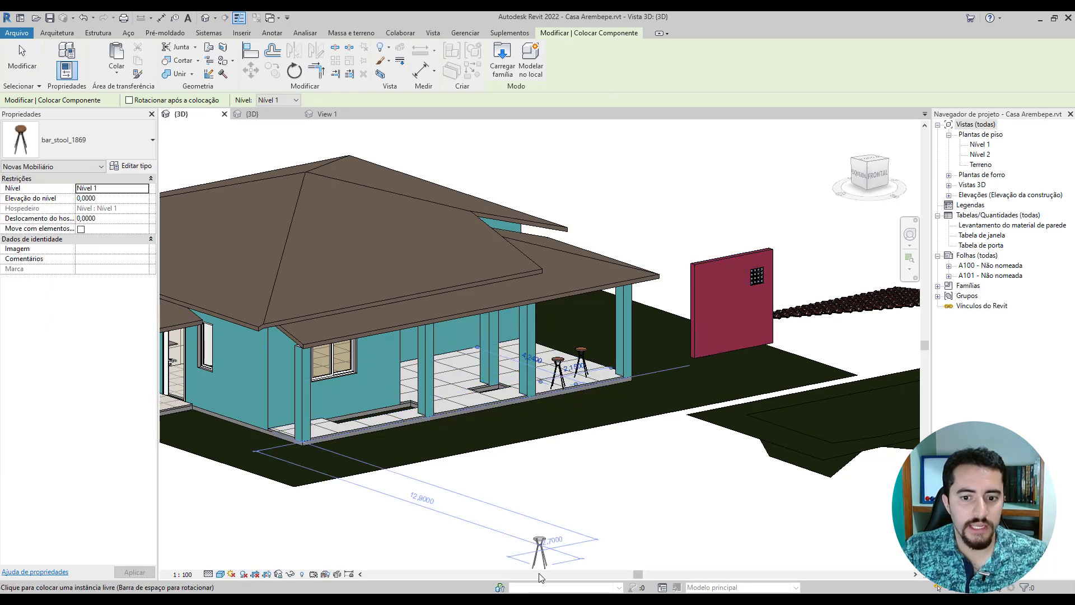
pyautogui.press('Escape')
pyautogui.press('Escape')
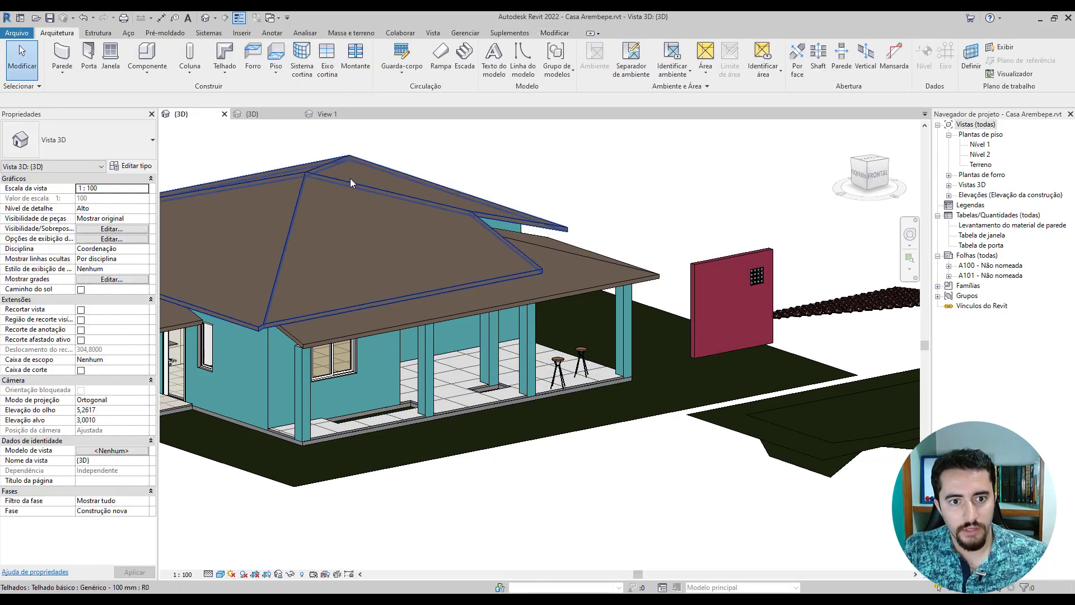
# Step: Review the Save As options for the bar_stool_1869 family and the family loading tools in the Casa Arembepe project
pyautogui.click(331, 115)
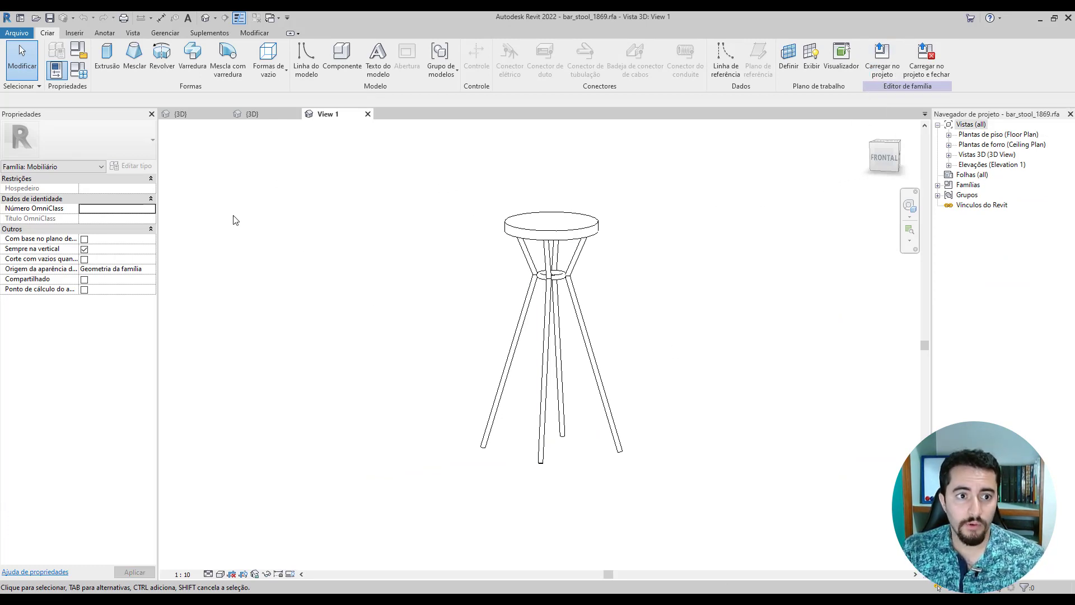
pyautogui.click(17, 32)
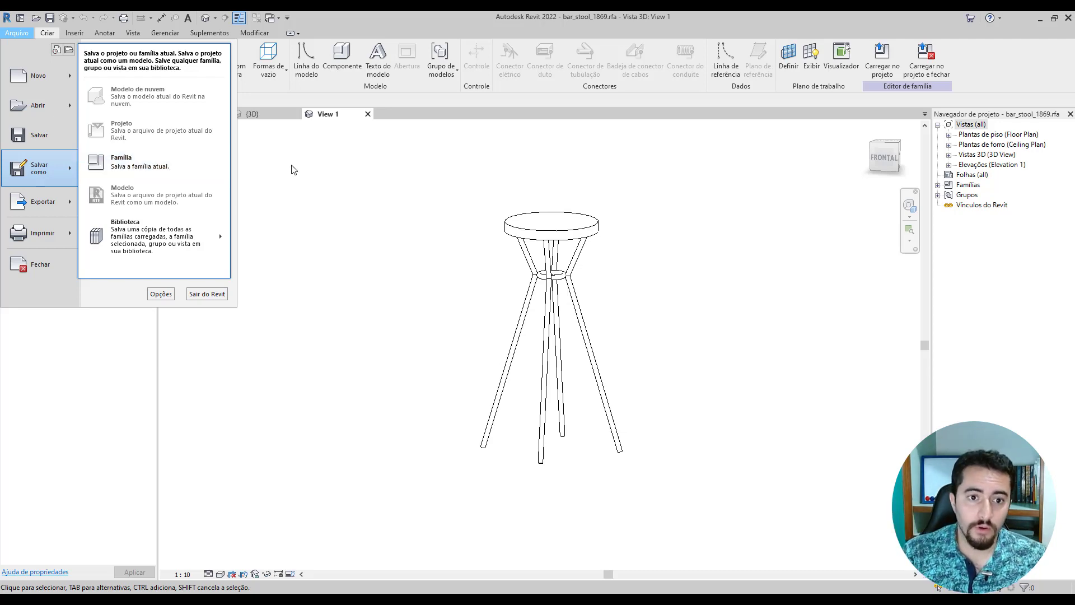
pyautogui.click(343, 168)
pyautogui.click(197, 115)
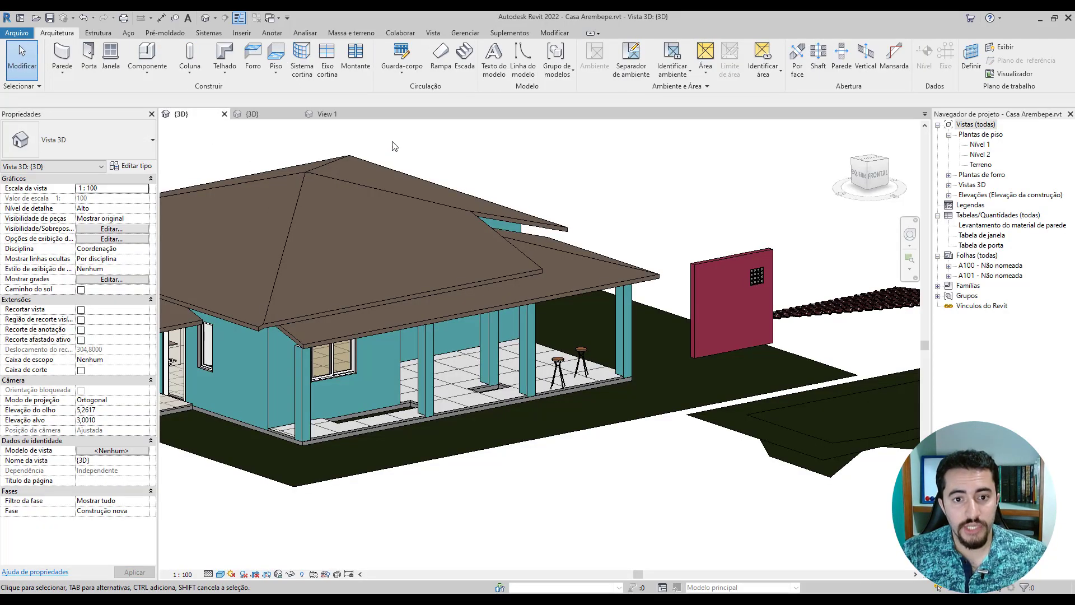
pyautogui.click(241, 33)
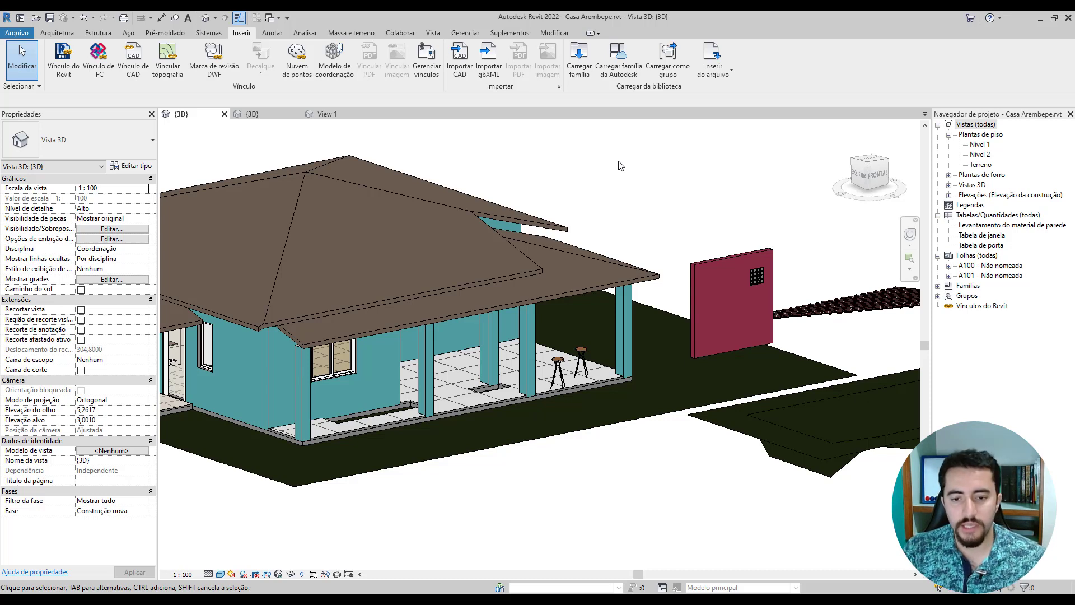
pyautogui.click(56, 33)
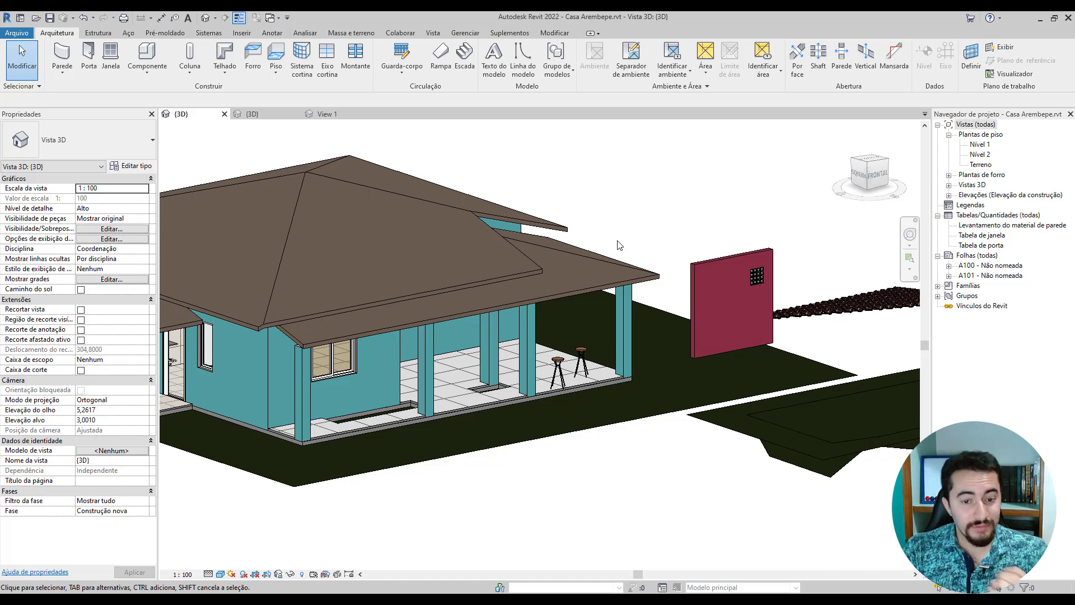
# Step: Inspect the system family elements one by one: the red wall, the terrain, the main roof and the veranda floor
pyautogui.click(699, 311)
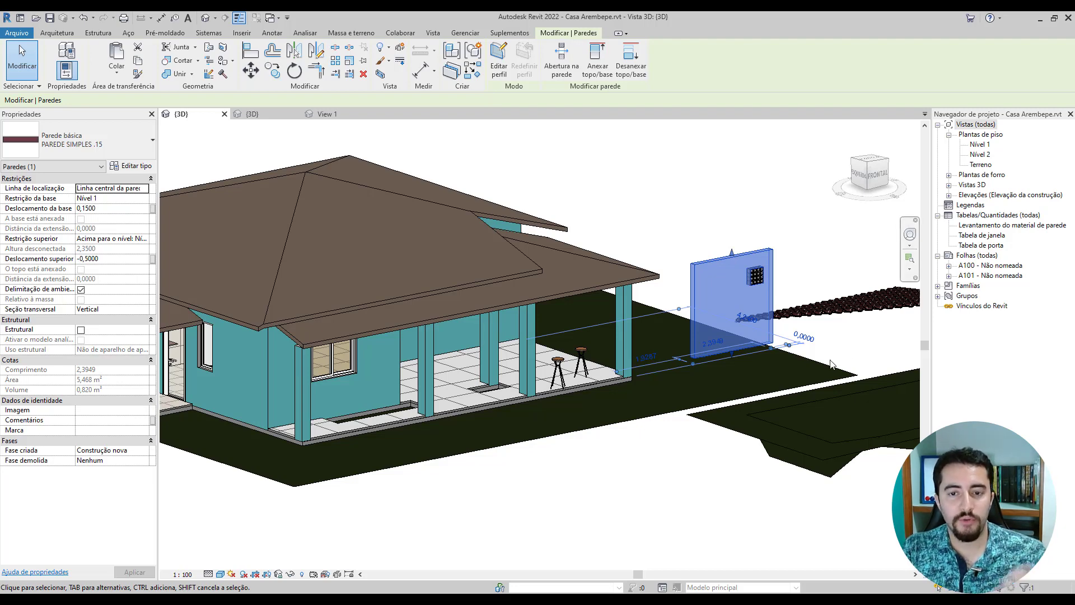
pyautogui.click(801, 389)
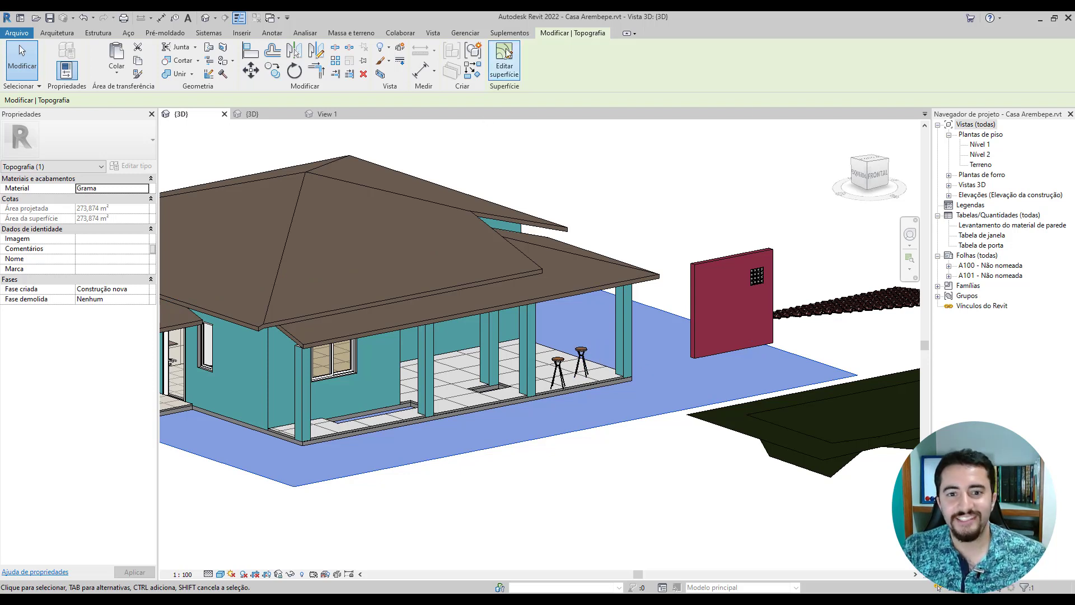
pyautogui.click(704, 245)
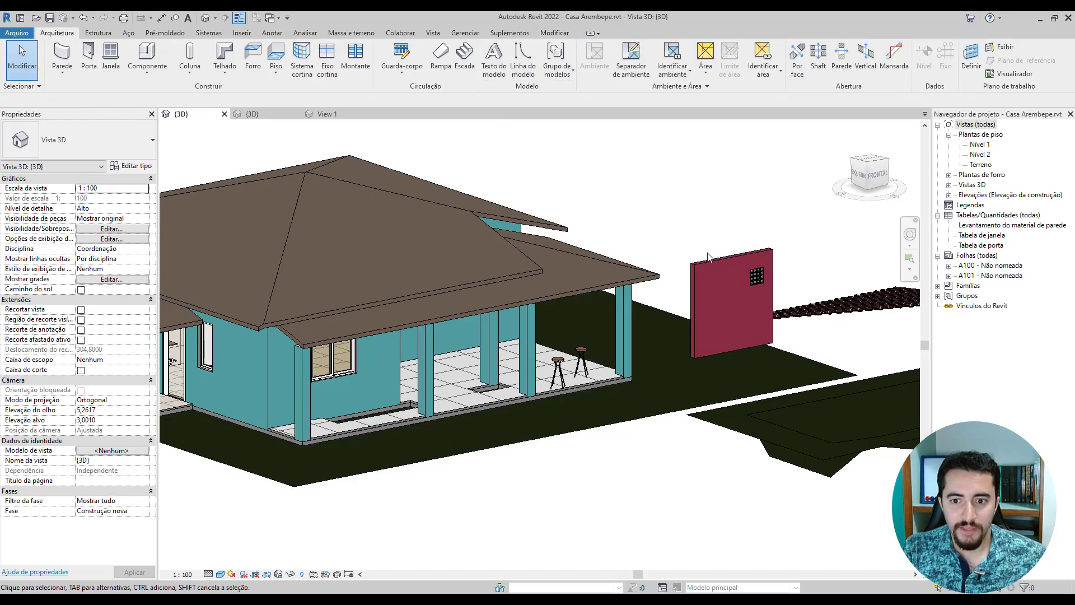
pyautogui.click(709, 259)
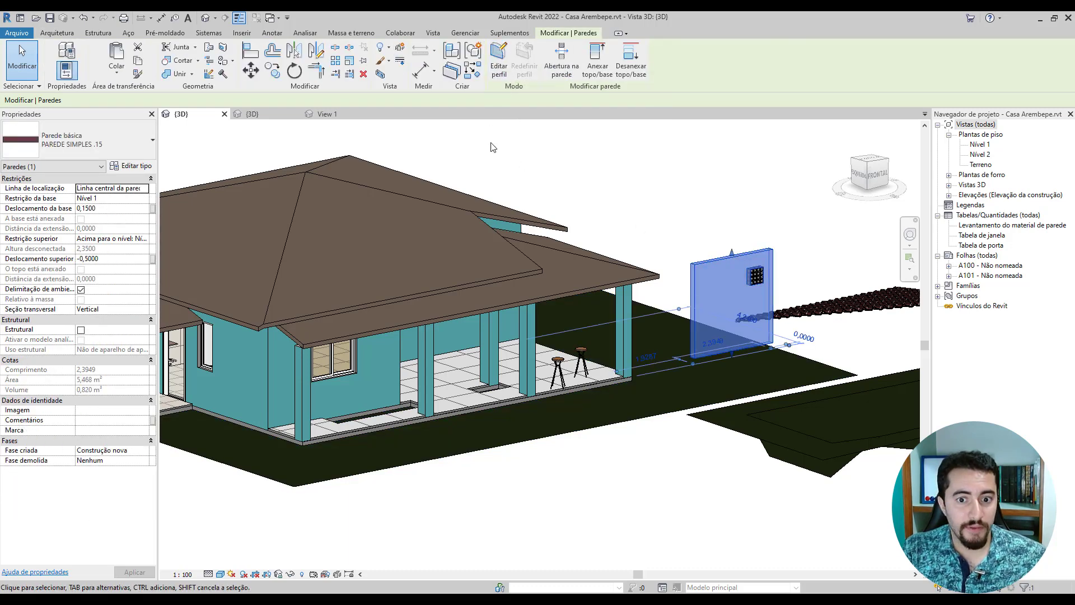
pyautogui.click(485, 227)
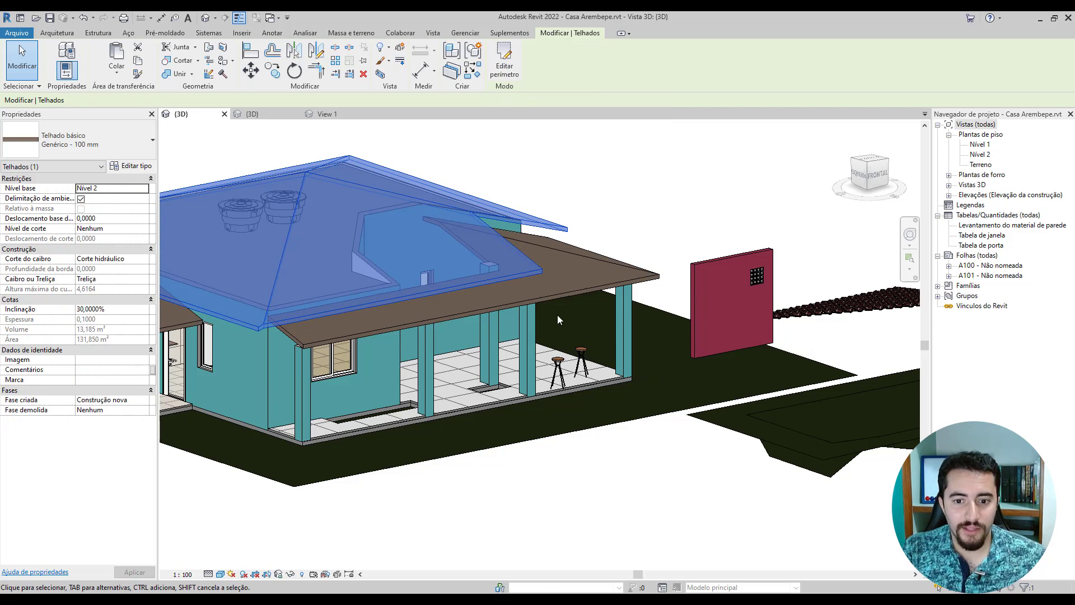
pyautogui.click(555, 358)
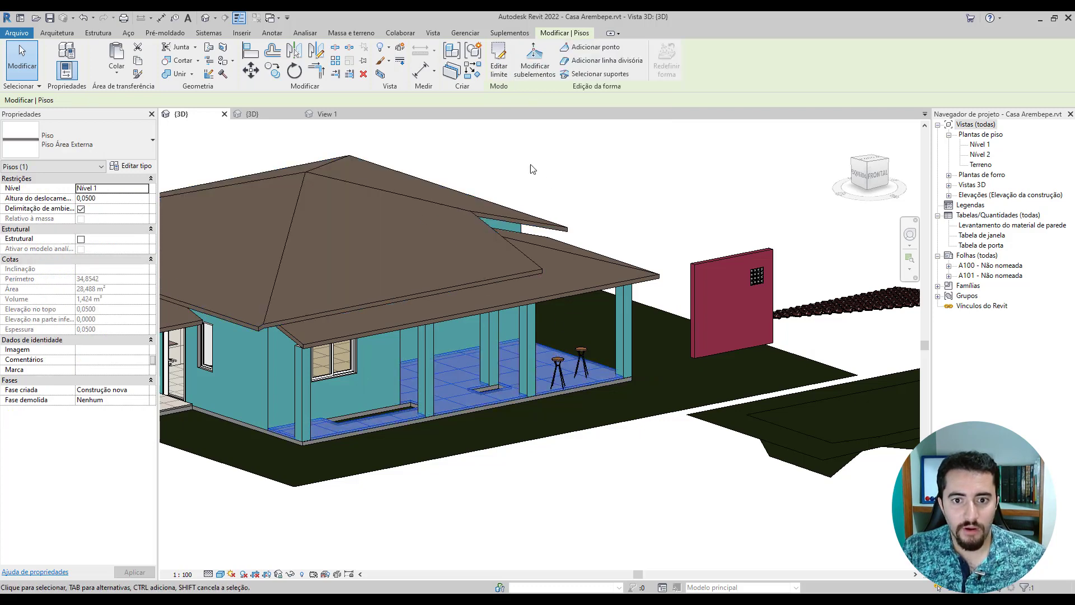
pyautogui.click(591, 190)
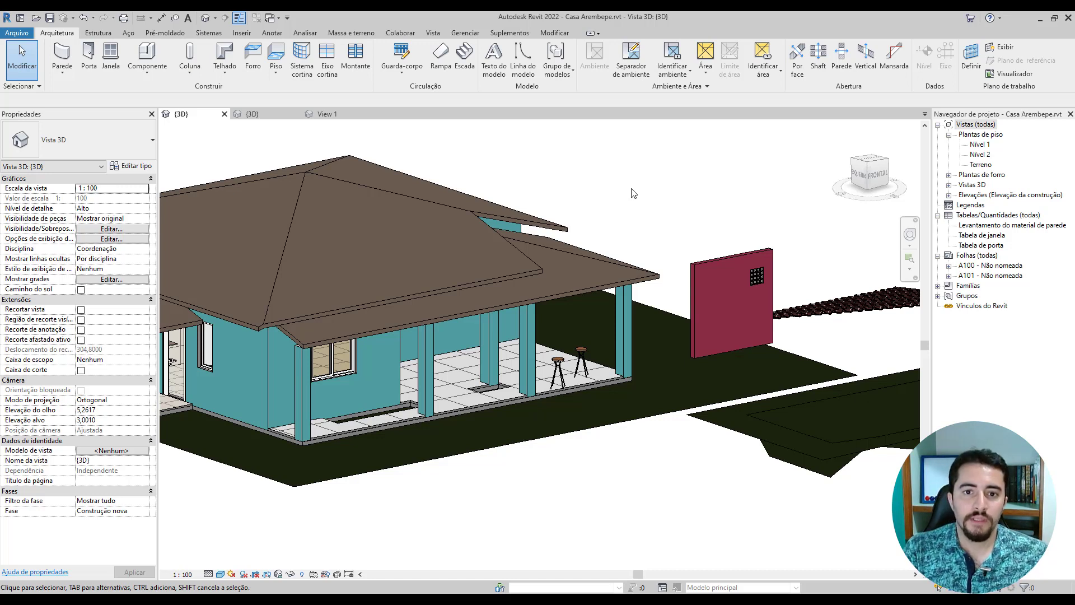
# Step: Close the bar_stool_1869 family without saving its changes
pyautogui.click(465, 33)
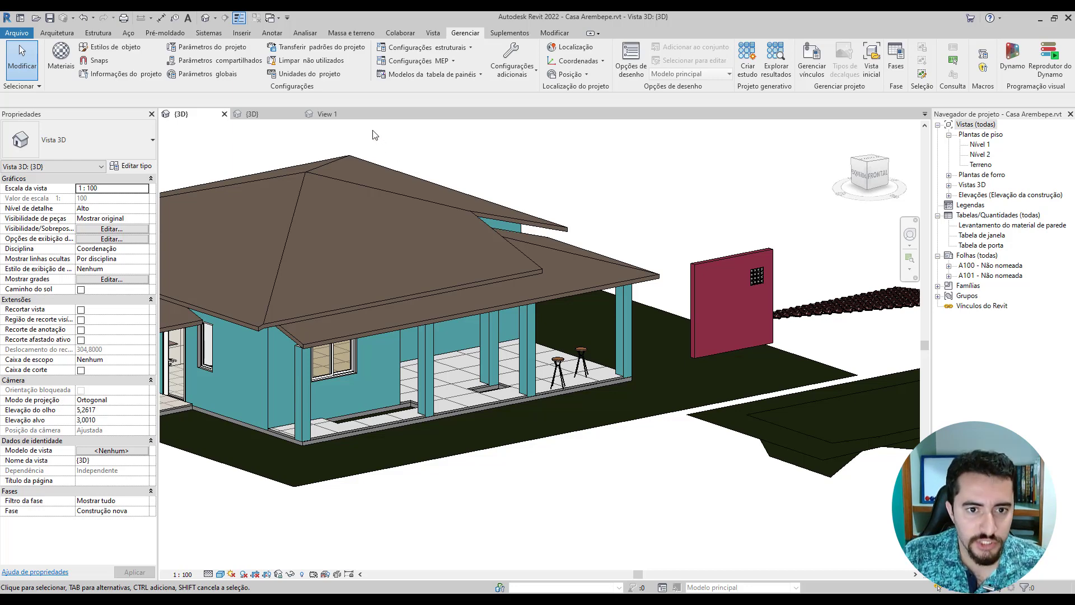
pyautogui.click(368, 114)
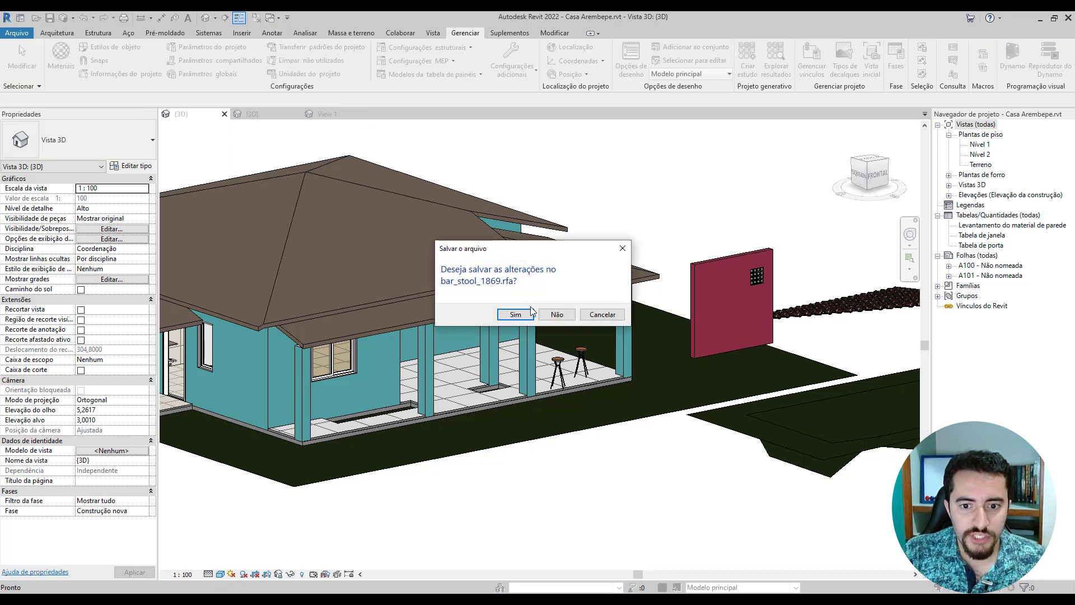
pyautogui.click(552, 315)
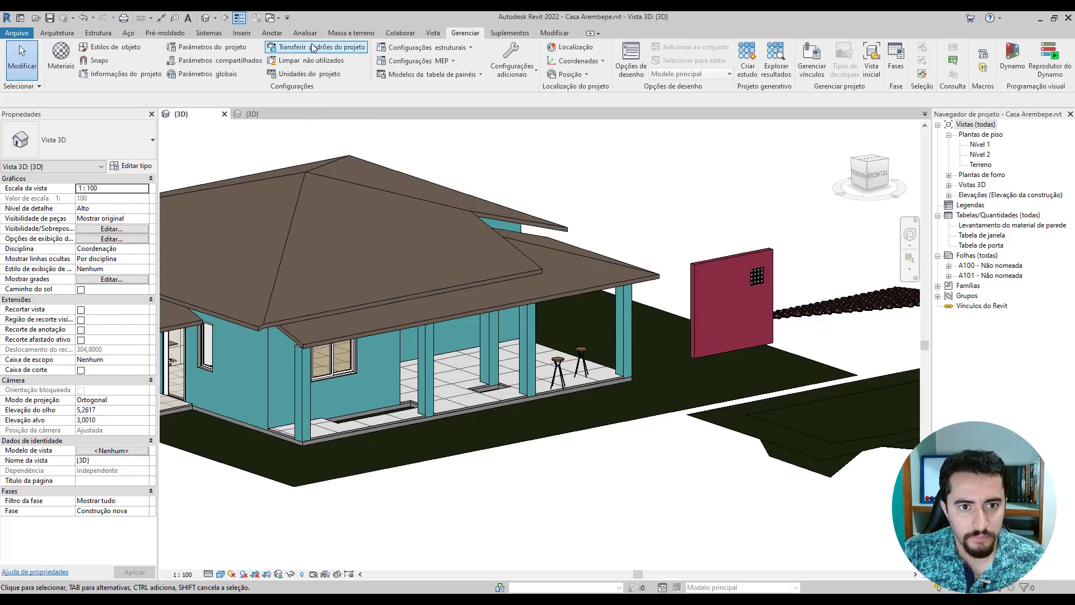
# Step: Start Transfer Project Standards with Quiosque meu Pai(Recovery) as the source project and review the list of transferable items
pyautogui.click(317, 48)
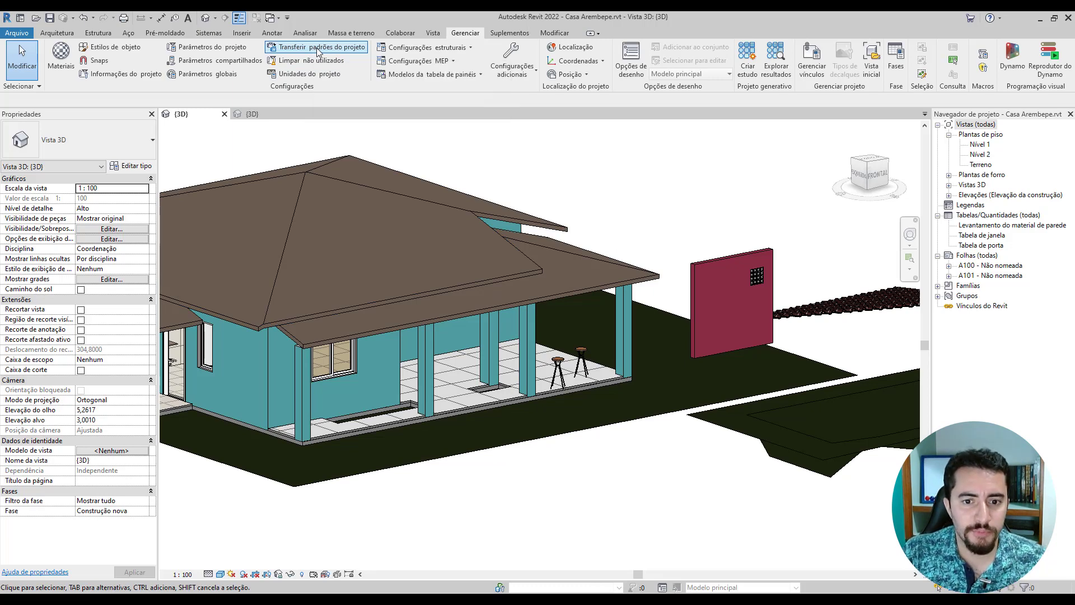
pyautogui.moveTo(728, 174); pyautogui.dragTo(574, 200)
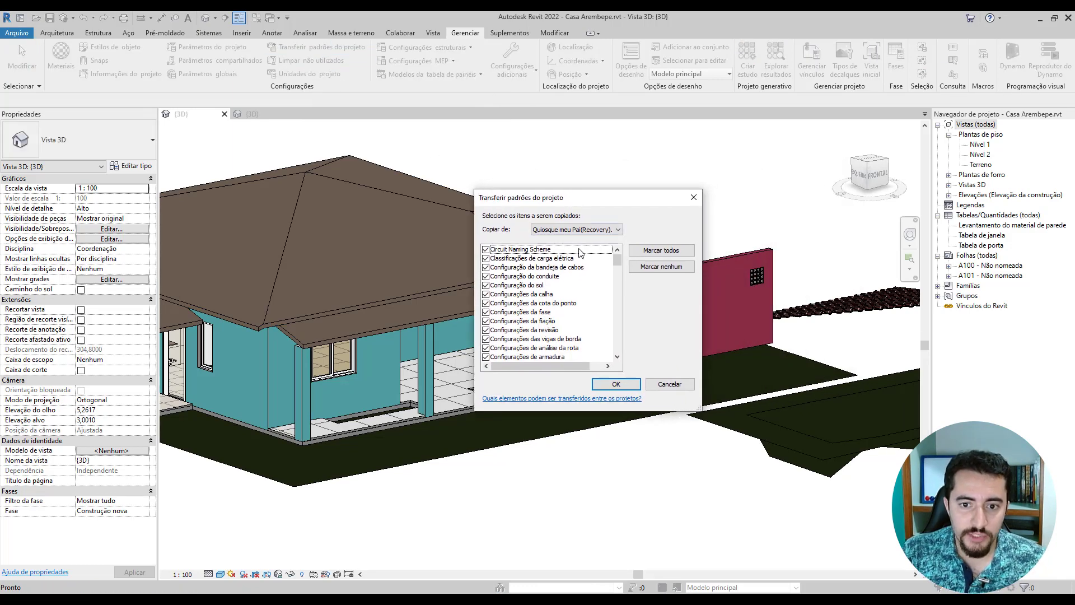
pyautogui.click(566, 233)
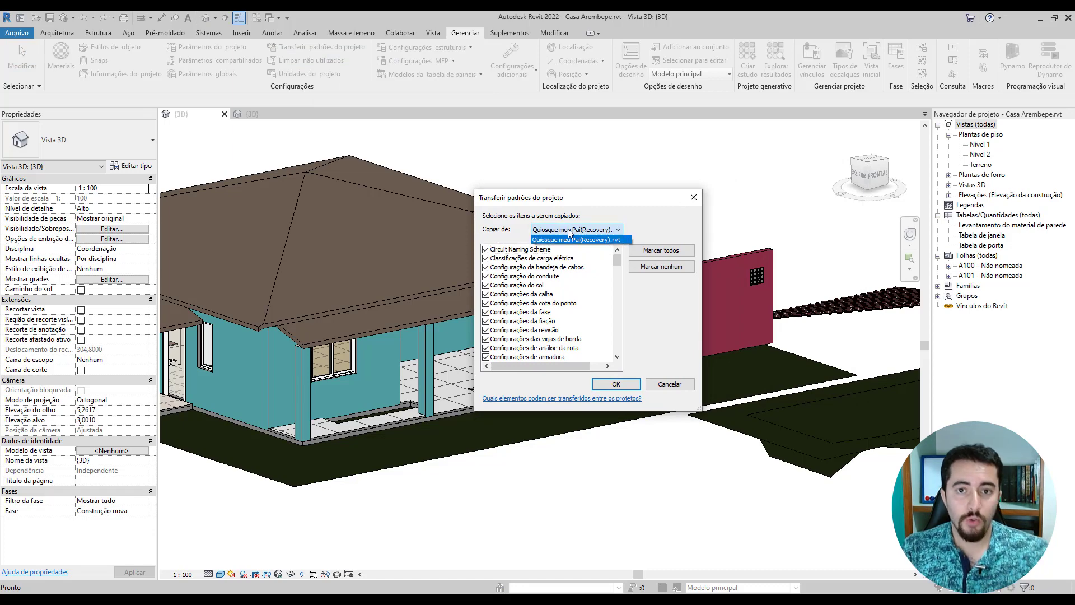
pyautogui.click(640, 222)
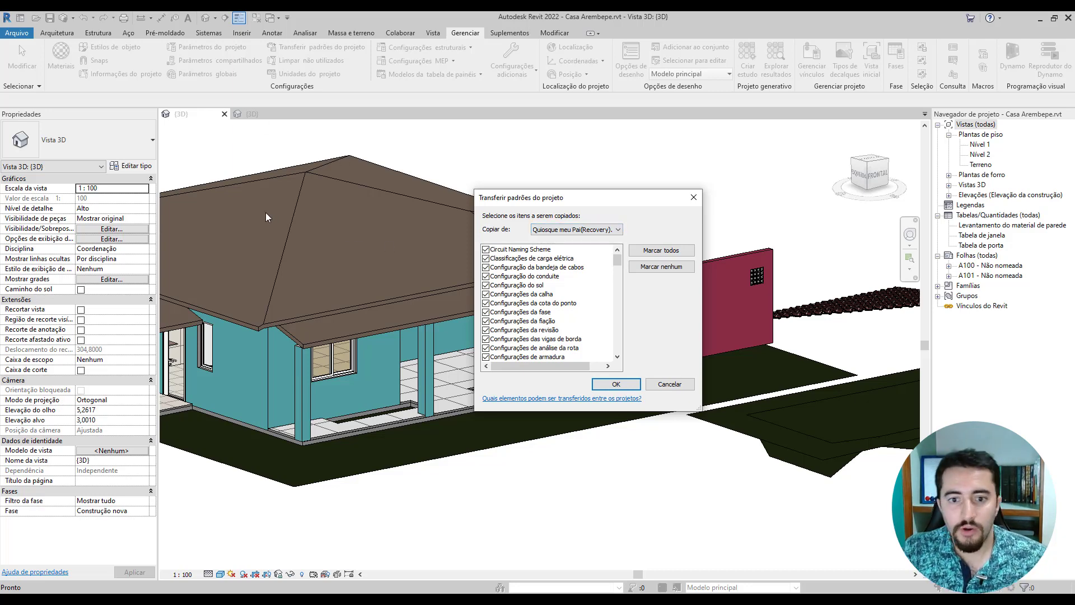
pyautogui.scroll(-10, 569, 269)
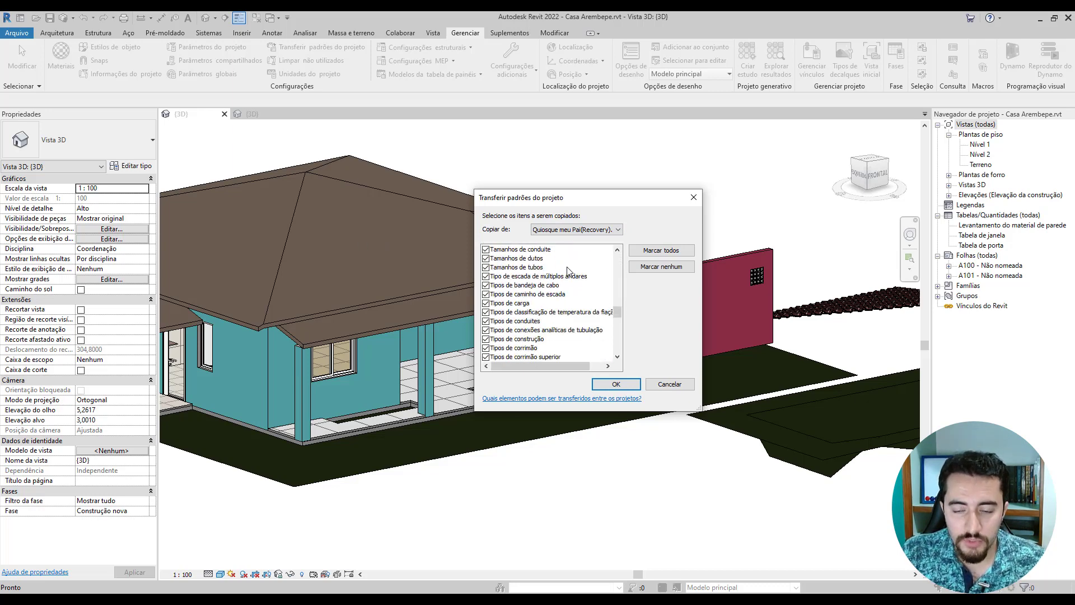
pyautogui.scroll(-8, 568, 271)
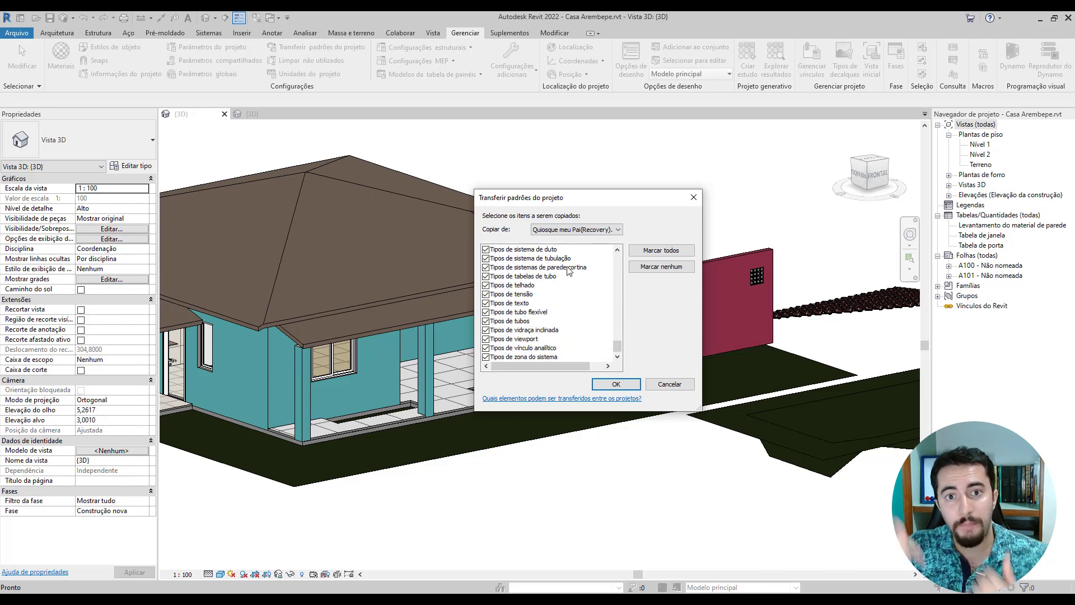
# Step: Clear all items to copy and include only Tipos de telhado, Tipos de vidraça inclinada and Tipos de parede
pyautogui.click(650, 267)
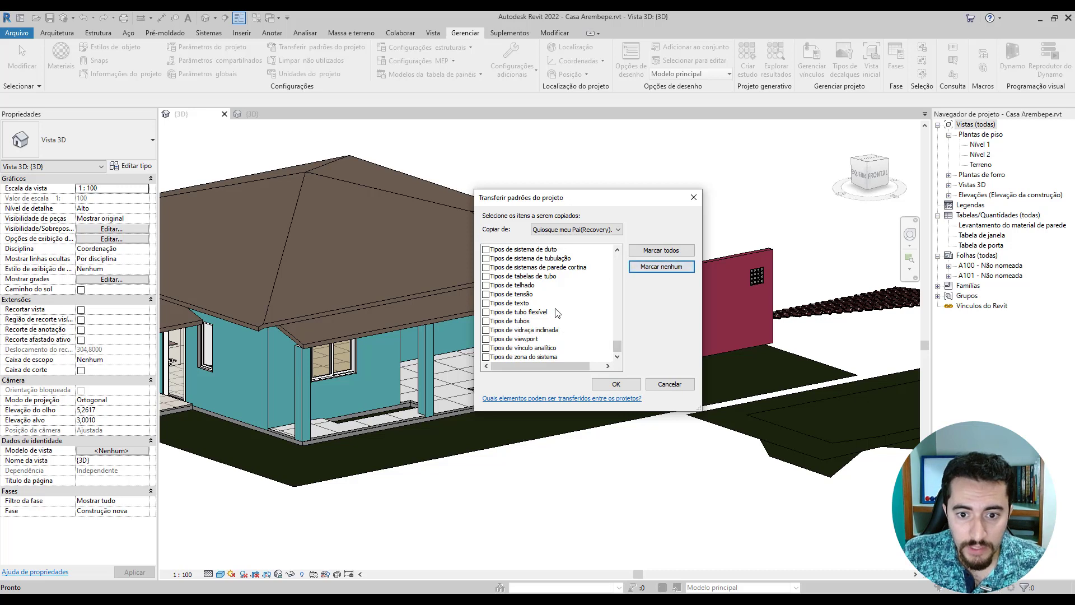
pyautogui.click(487, 286)
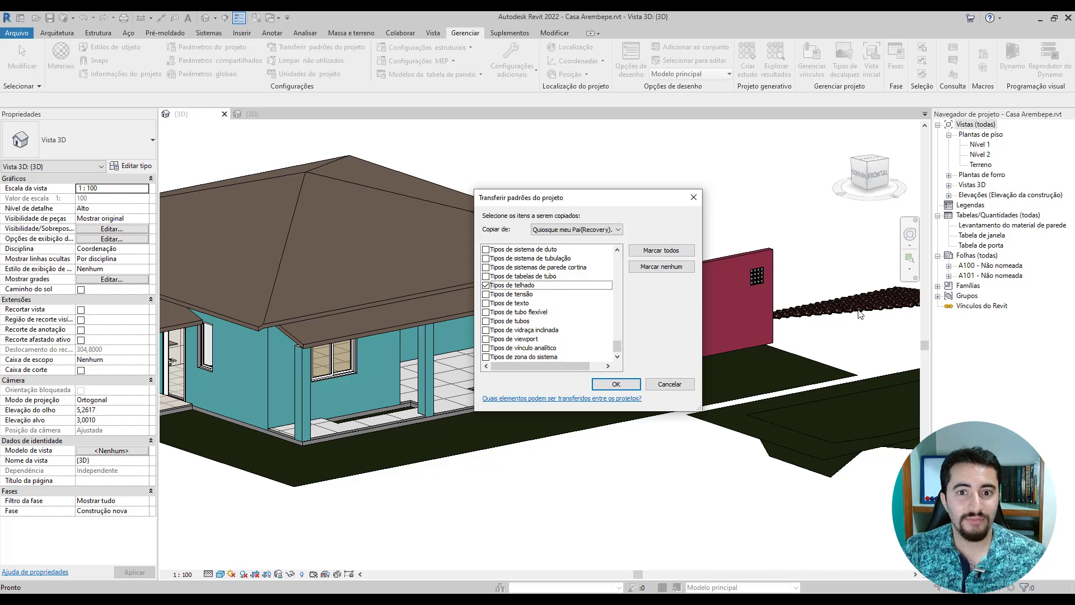
pyautogui.click(486, 330)
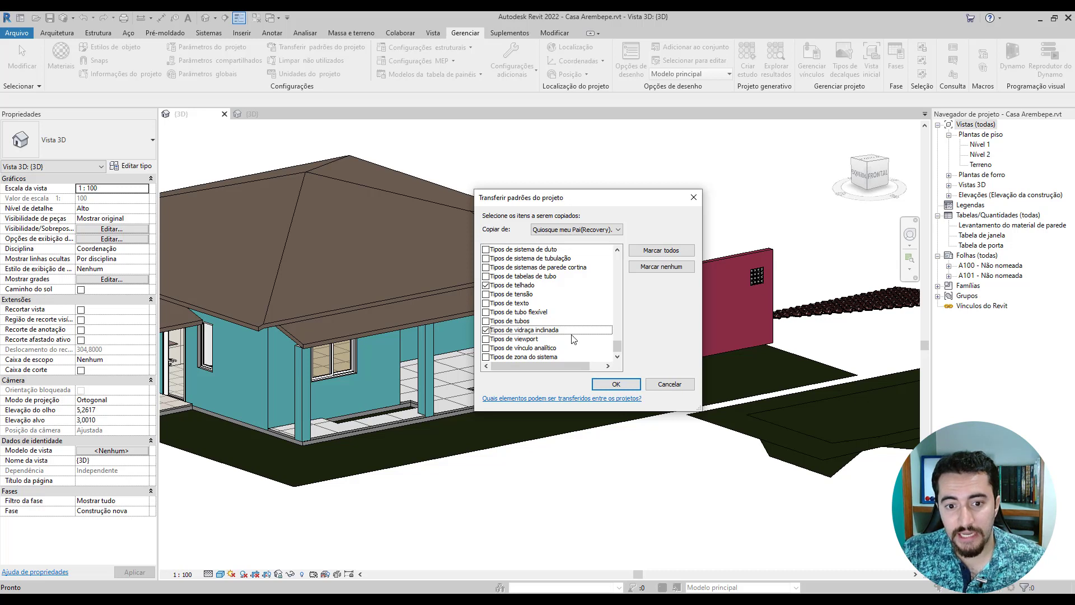
pyautogui.scroll(4, 561, 330)
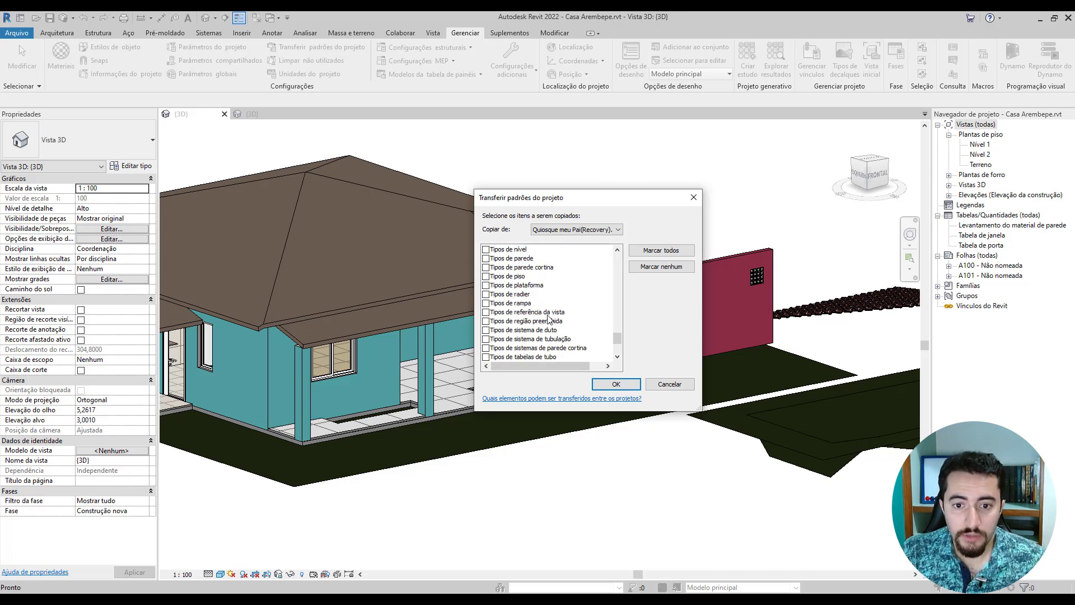
pyautogui.click(486, 285)
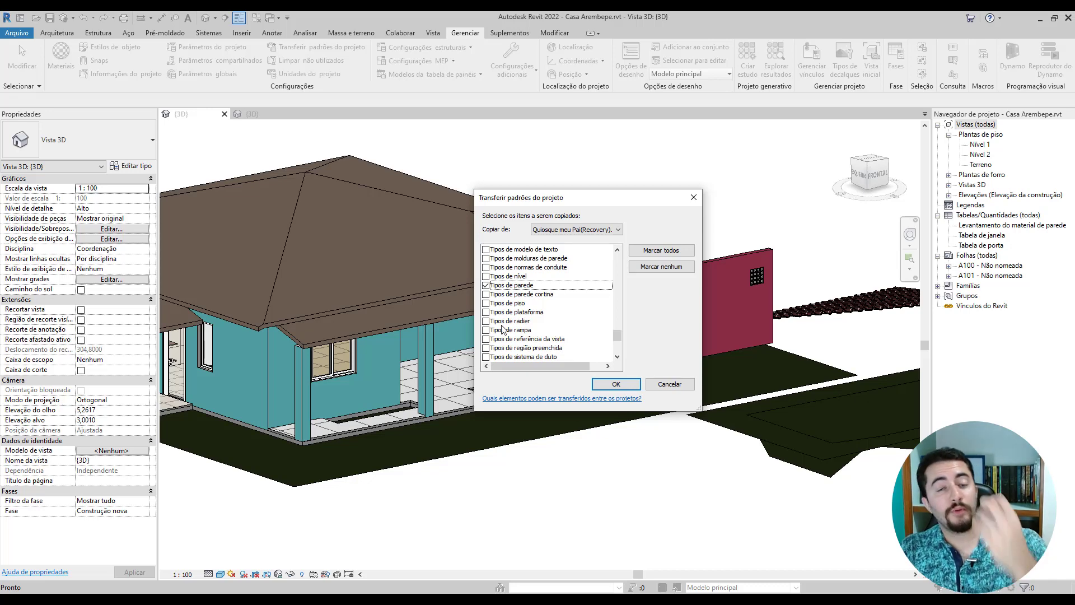
# Step: Add Tipos de tubos and Tipos de conduites to the standards to transfer
pyautogui.scroll(-2, 507, 322)
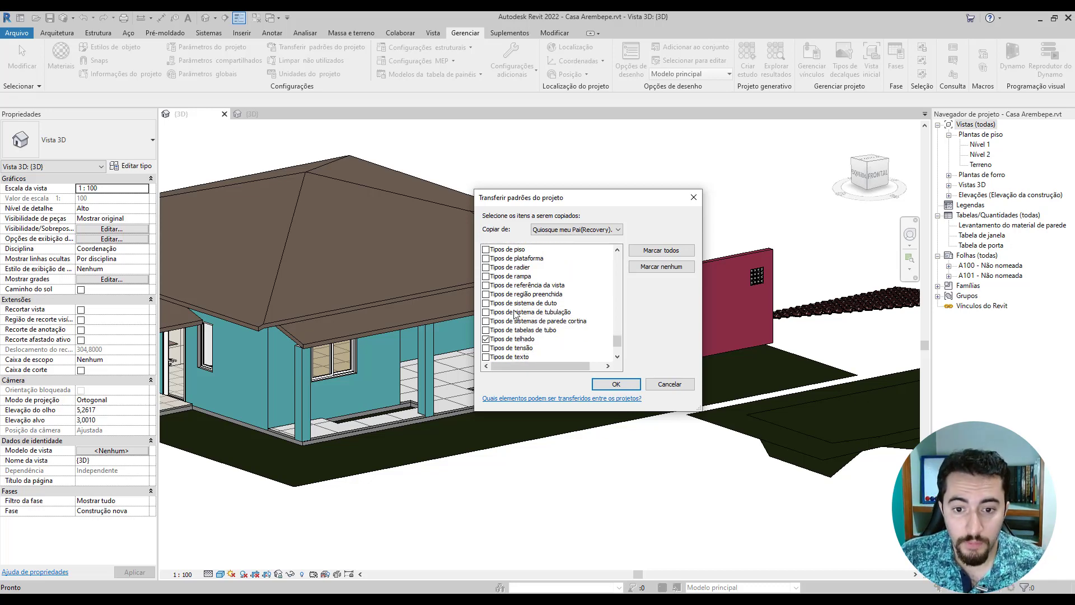
pyautogui.scroll(-2, 514, 313)
pyautogui.click(487, 330)
pyautogui.click(486, 321)
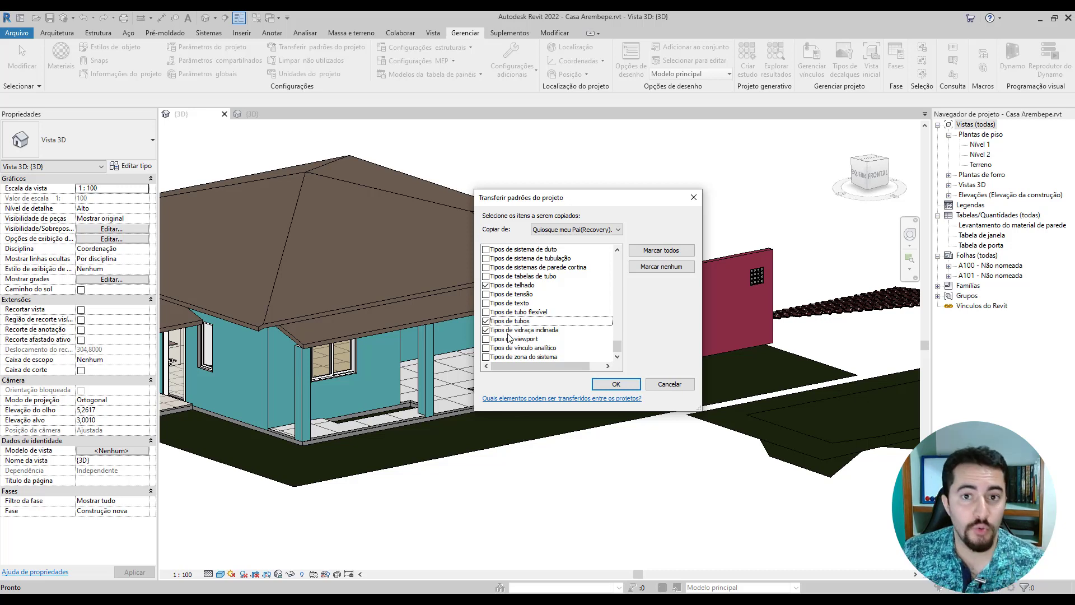
pyautogui.scroll(3, 515, 323)
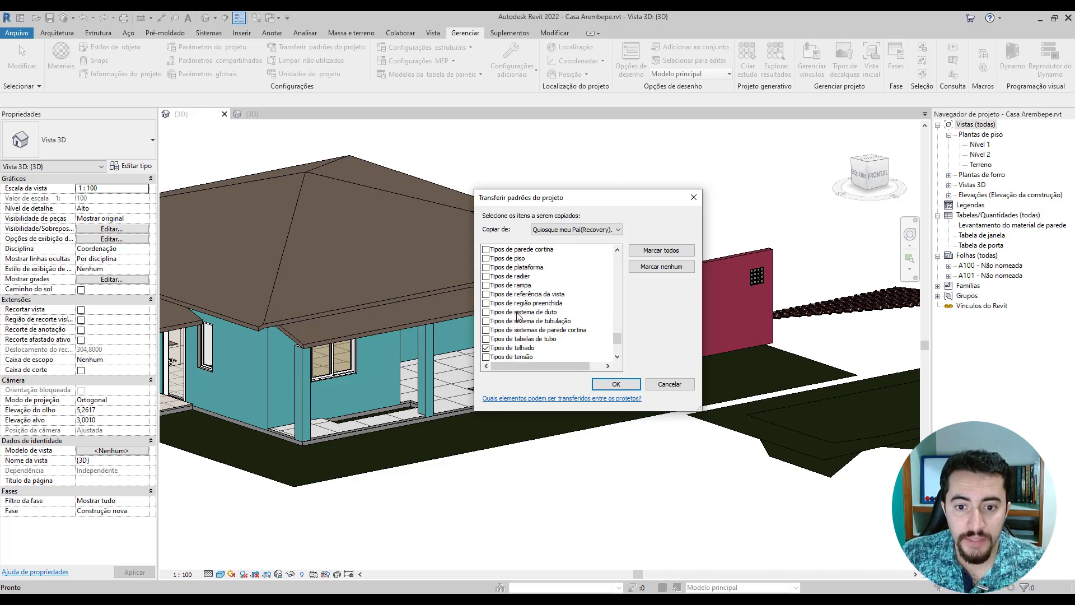
pyautogui.scroll(5, 518, 317)
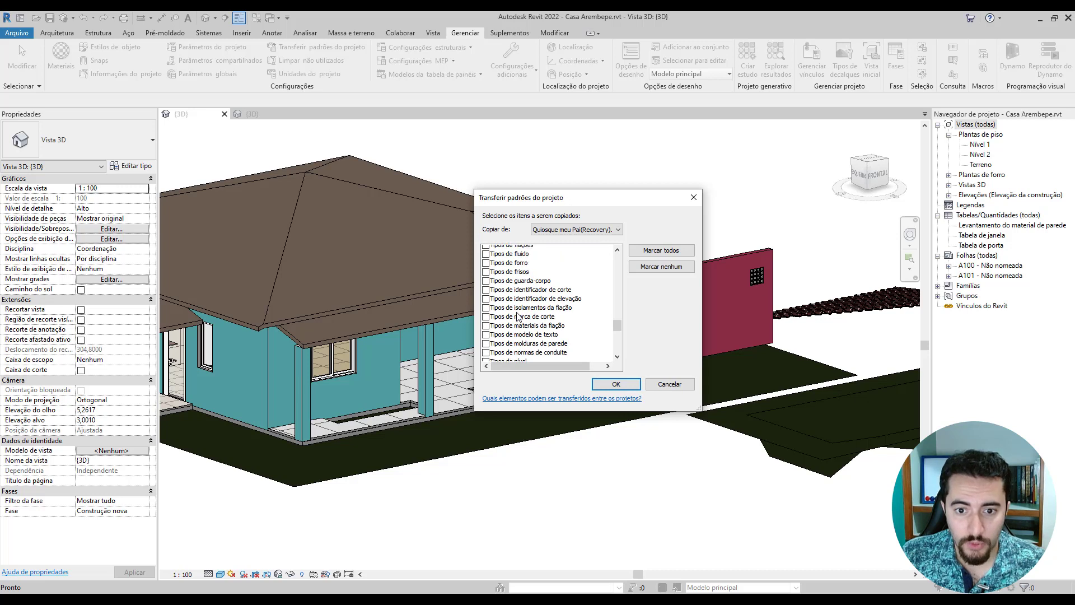
pyautogui.scroll(3, 516, 314)
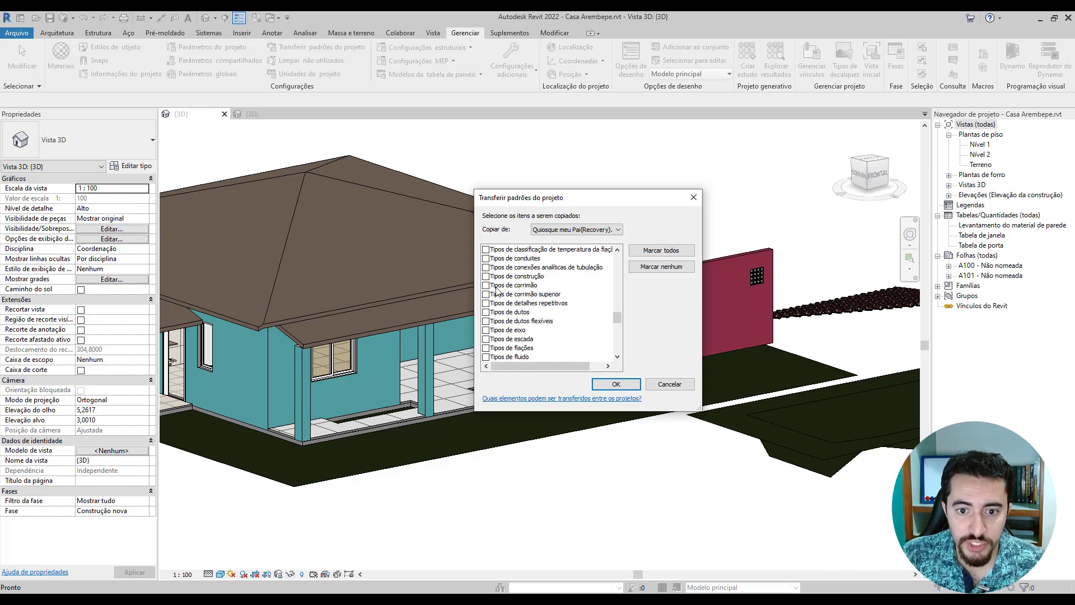
pyautogui.click(486, 258)
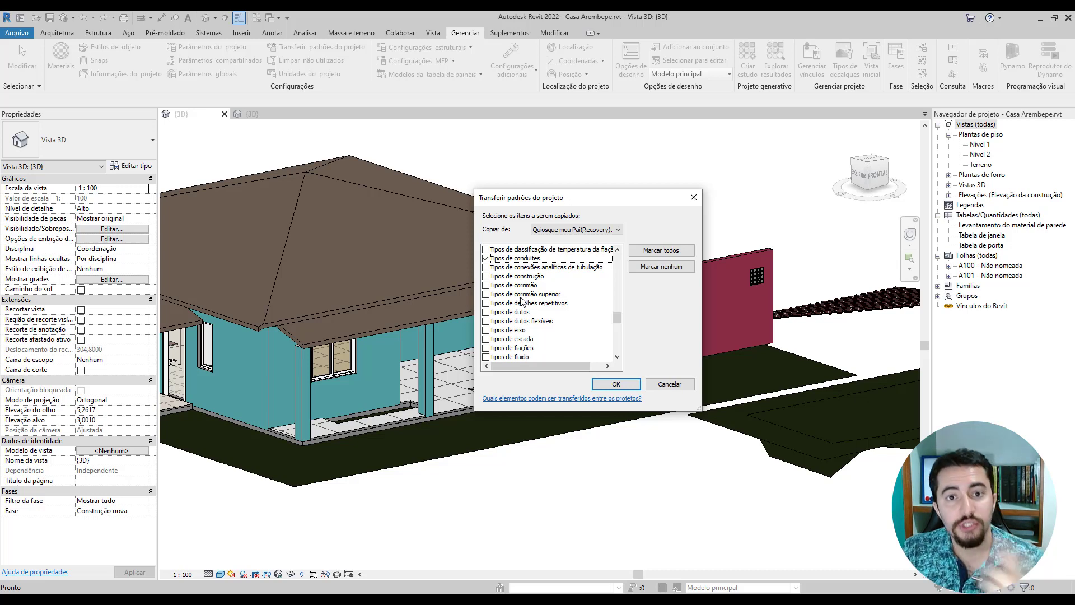
# Step: Add Tamanhos de tubos and Tamanhos de conduite to the standards to transfer
pyautogui.scroll(3, 521, 301)
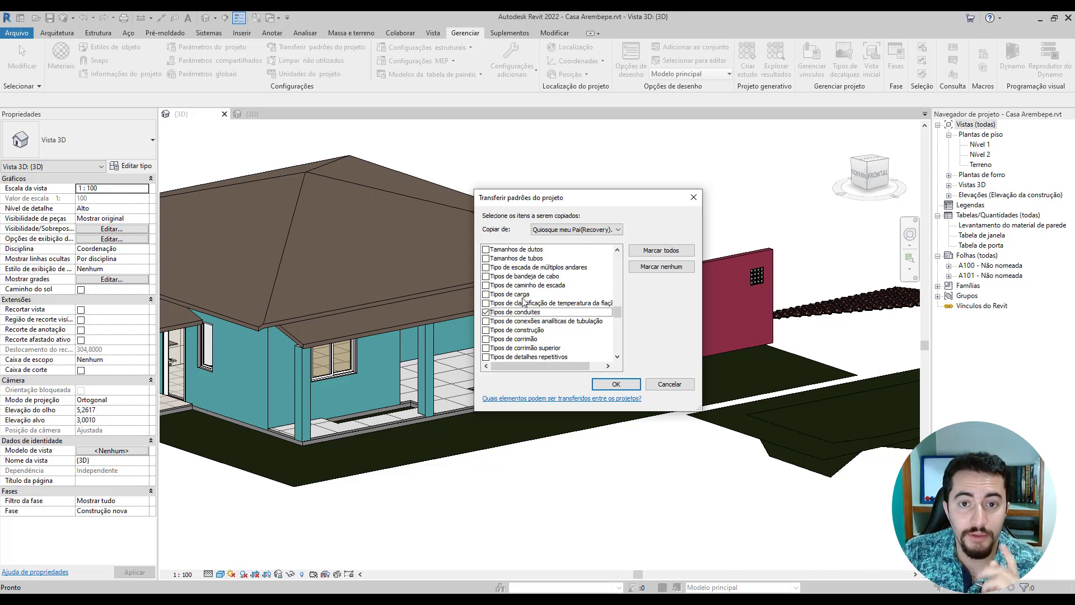
pyautogui.scroll(2, 524, 301)
pyautogui.click(495, 312)
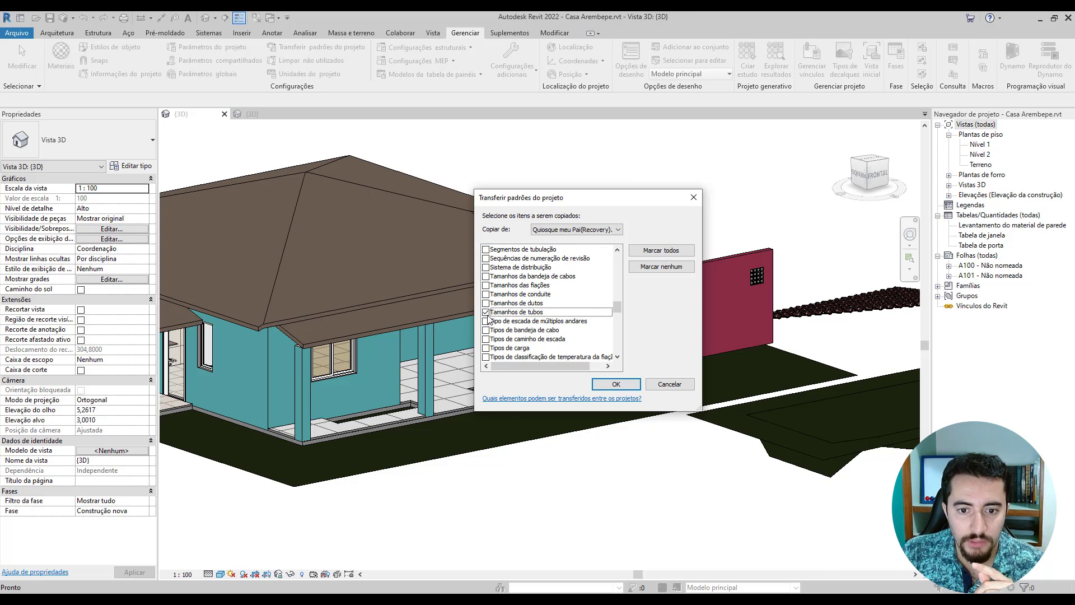
pyautogui.click(486, 295)
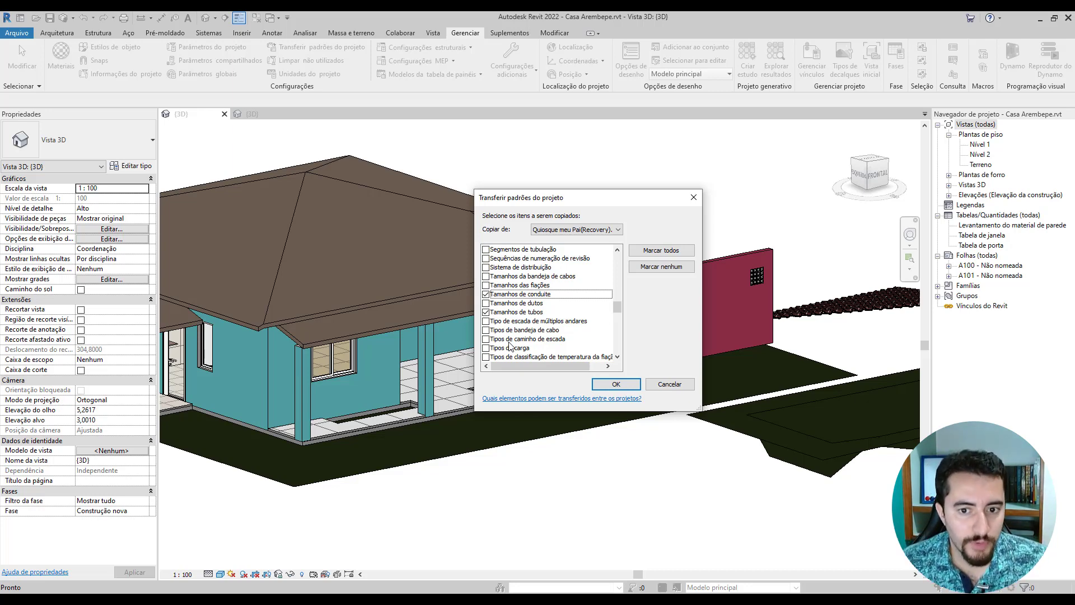
# Step: Review the full list of transferable standards and close Transfer Project Standards without transferring anything
pyautogui.scroll(10, 563, 303)
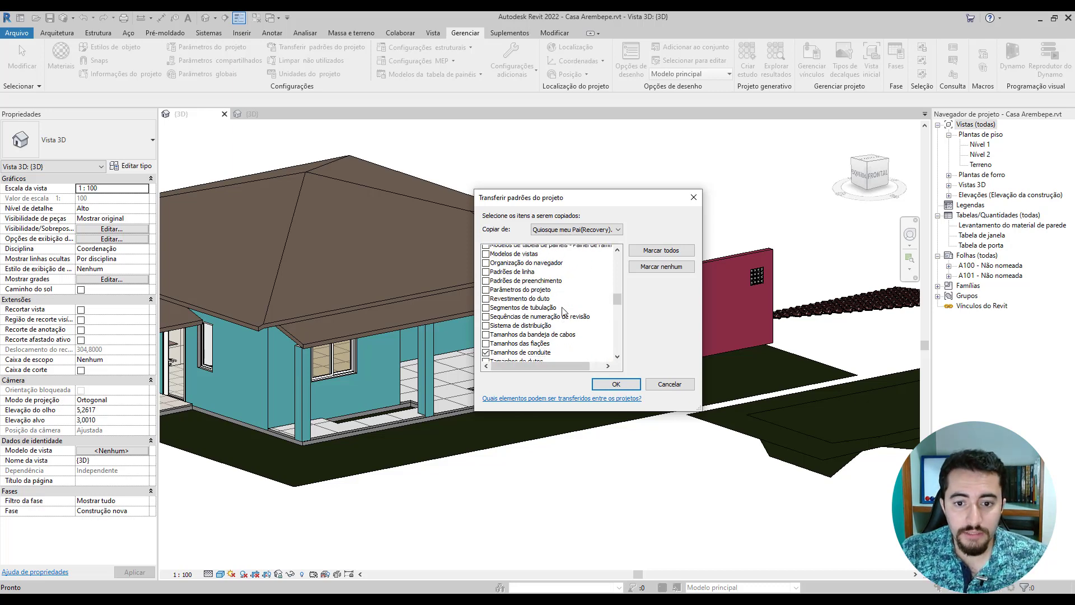
pyautogui.scroll(10, 563, 310)
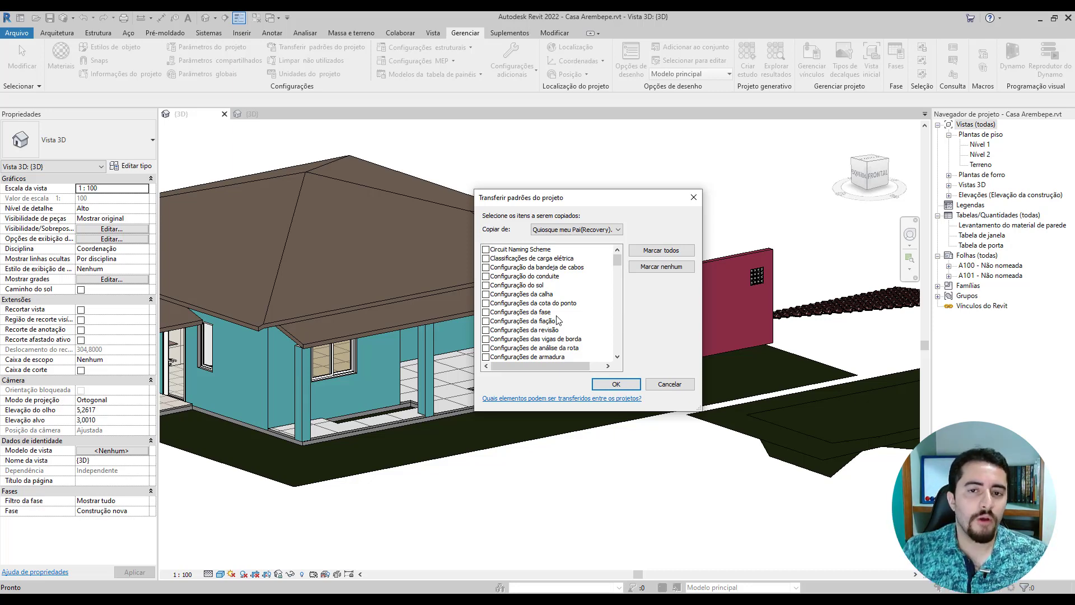
pyautogui.scroll(-20, 557, 319)
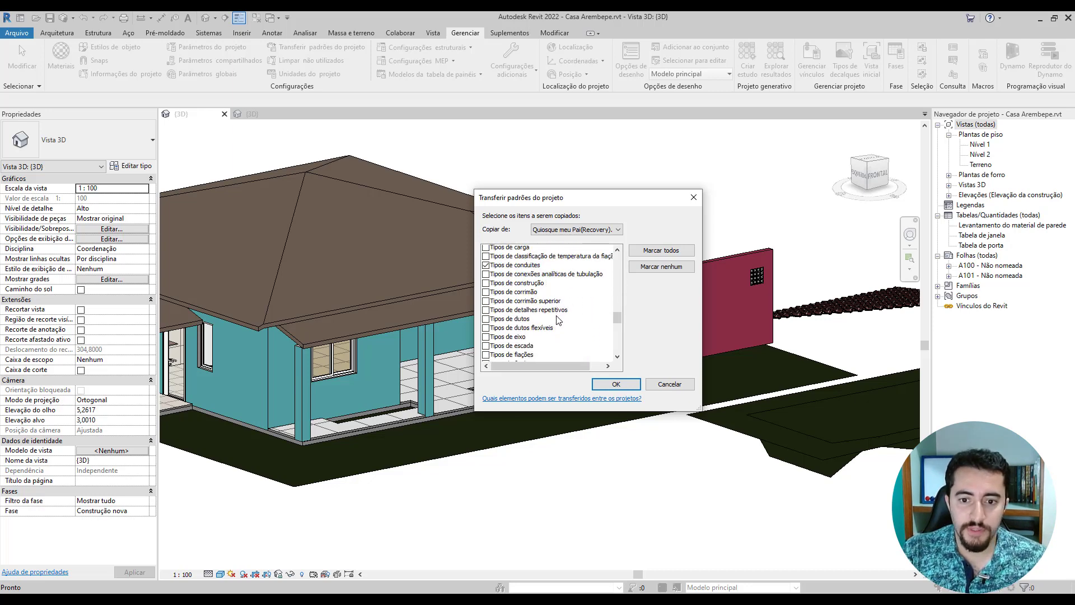
pyautogui.scroll(-2, 557, 320)
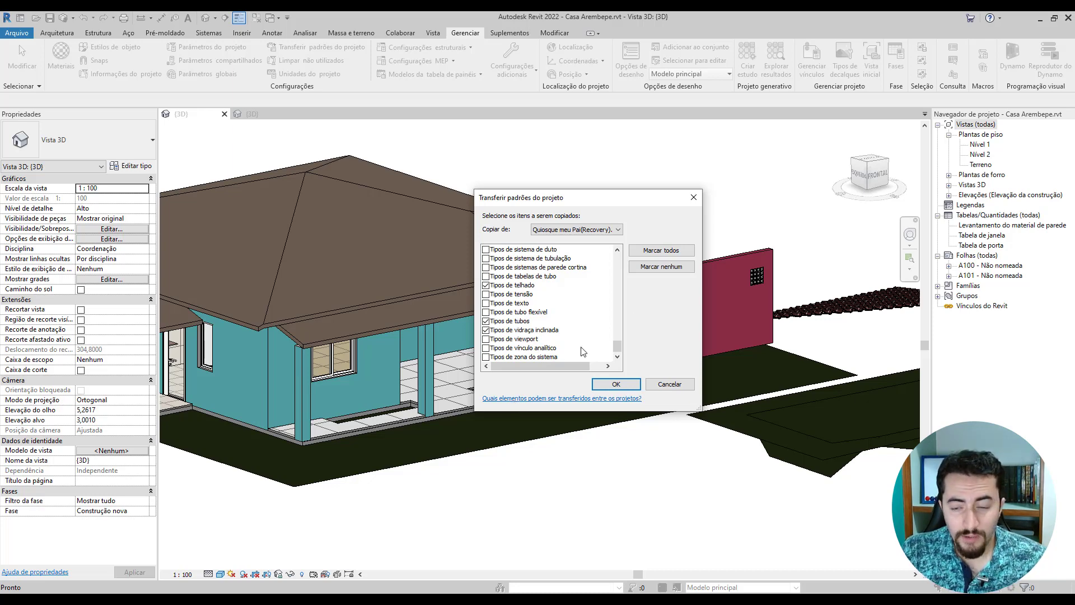
pyautogui.click(693, 197)
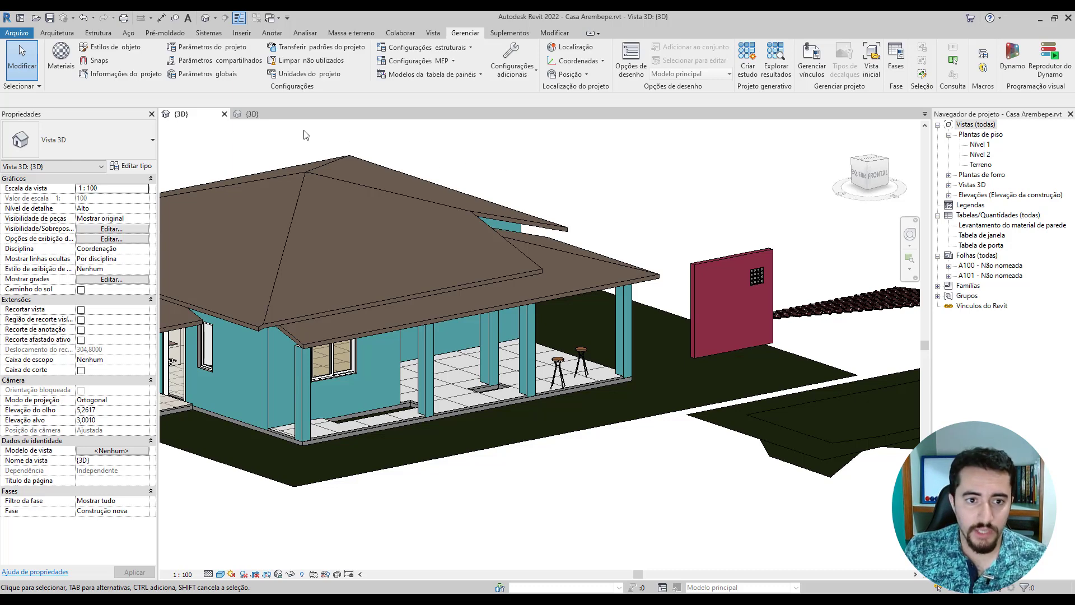
# Step: Switch to the Quiosque meu Pai(Recovery) 3D view and check the commands available for Legenda 1, dismissing them without applying any
pyautogui.click(277, 118)
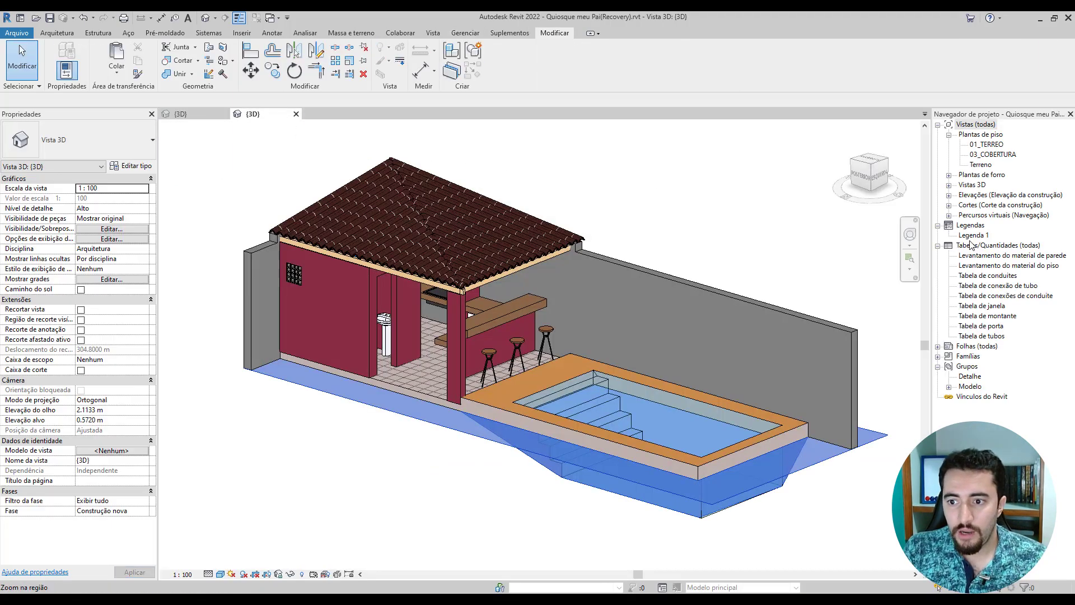
pyautogui.click(974, 236)
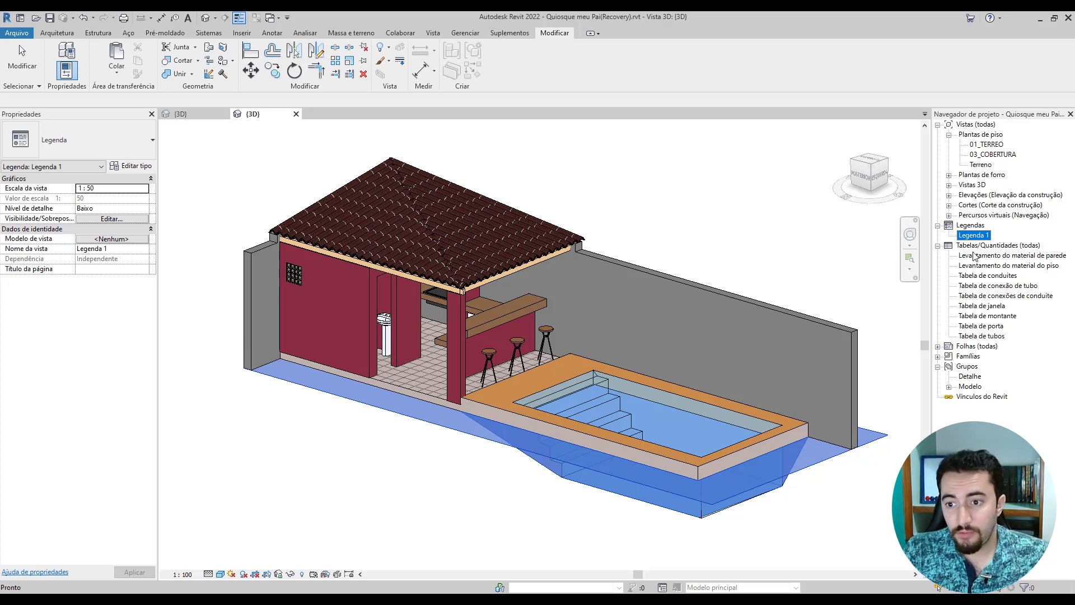
pyautogui.rightClick(973, 240)
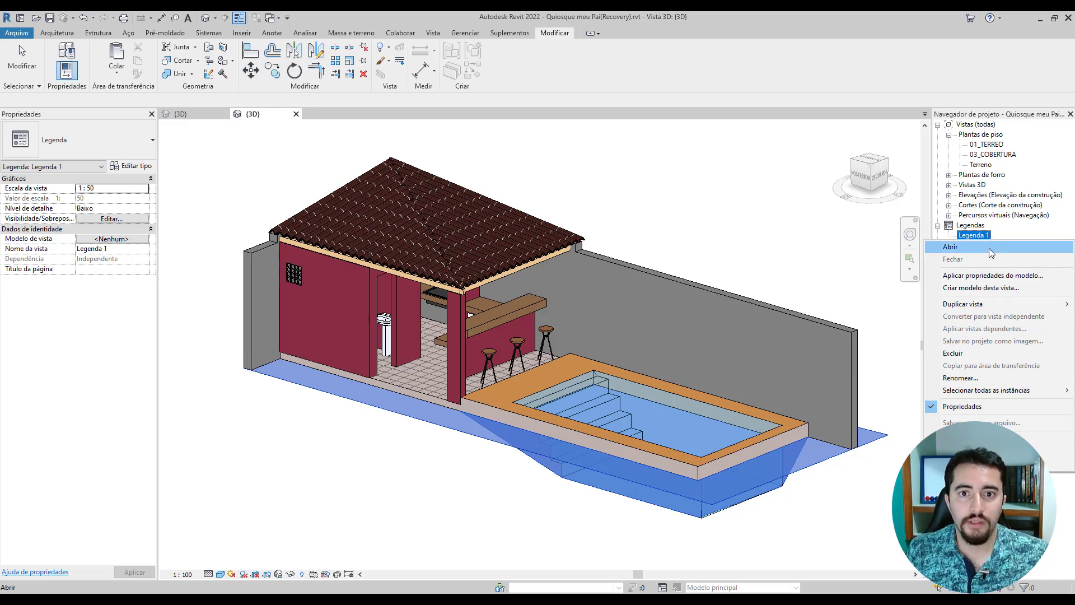
pyautogui.click(789, 217)
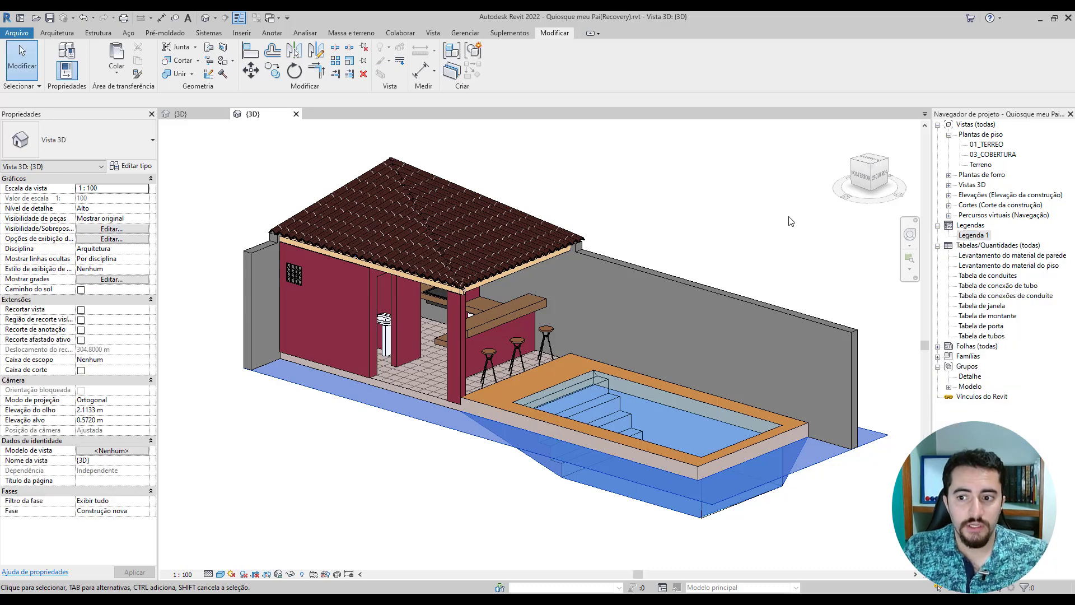